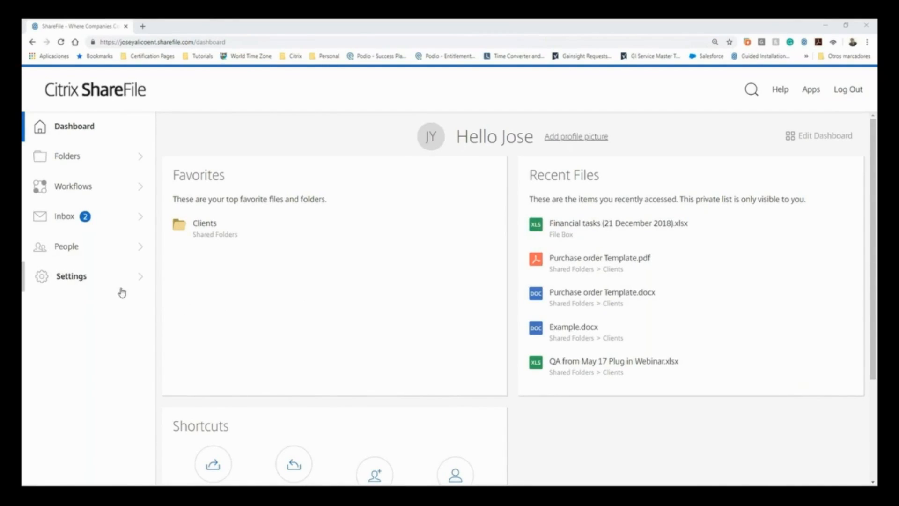
- Open the Email Settings page under the account's admin Advanced Preferences
{"action": "left_click", "coordinate": [81, 281]}
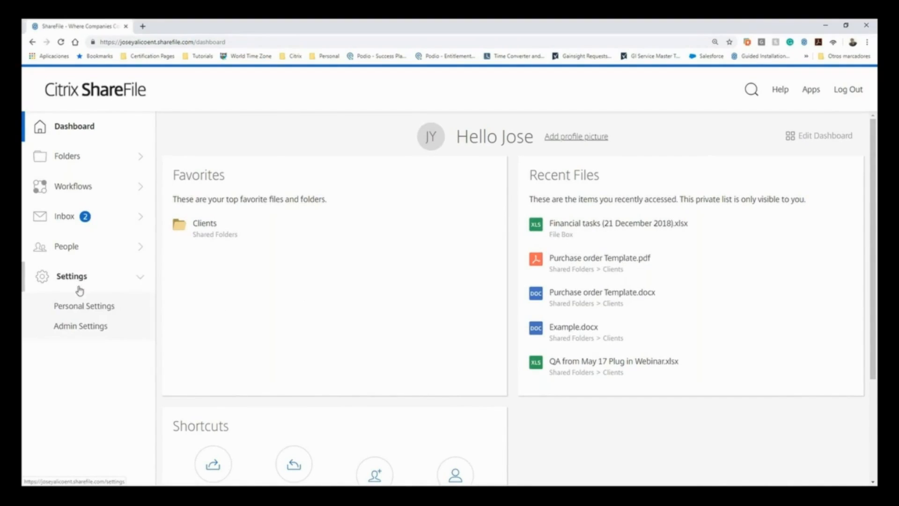
{"action": "left_click", "coordinate": [77, 326]}
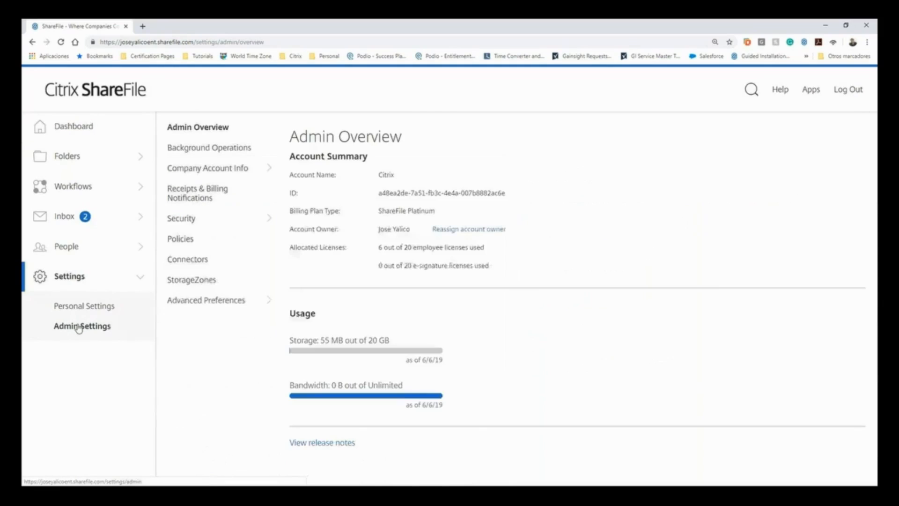
{"action": "left_click", "coordinate": [207, 302]}
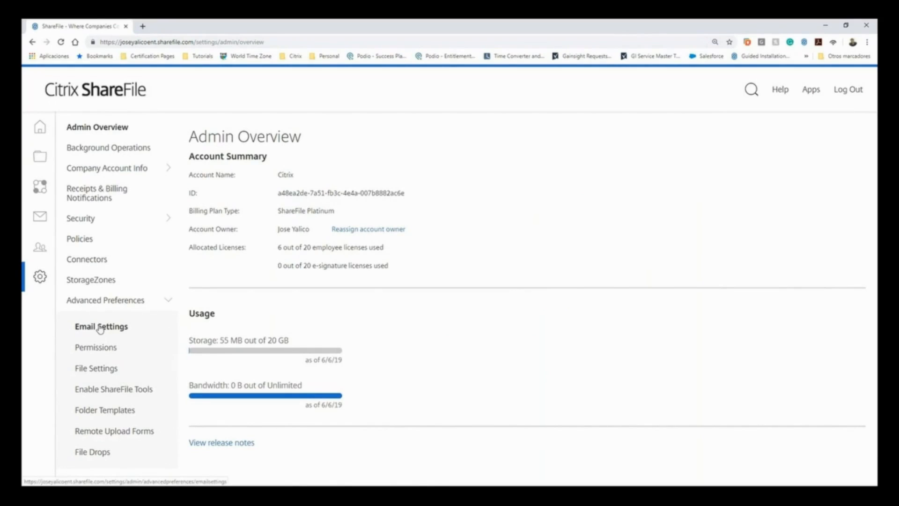
{"action": "left_click", "coordinate": [101, 329]}
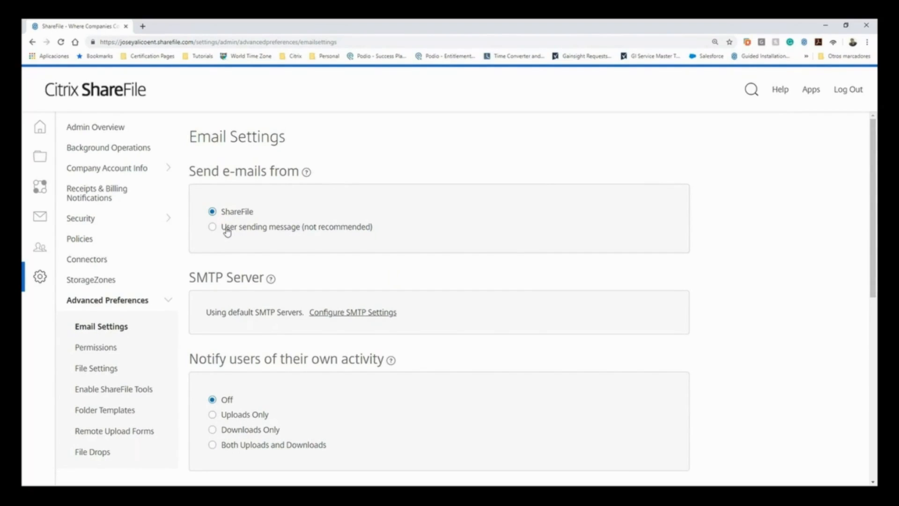
- Review the email settings for sender, SMTP server, own-activity notifications, upload receipts, email notifications and secondary email addresses
{"action": "scroll", "coordinate": [227, 232], "scroll_direction": "down", "scroll_amount": 1}
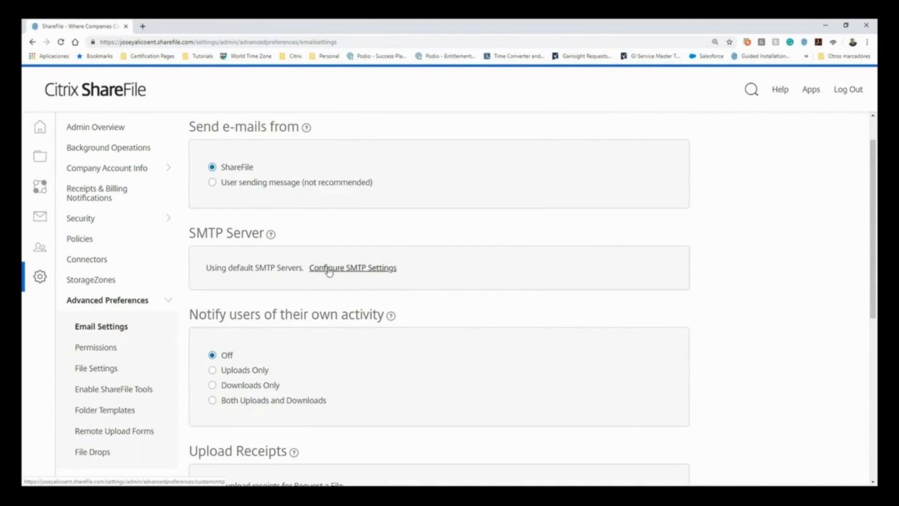
{"action": "scroll", "coordinate": [231, 283], "scroll_direction": "down", "scroll_amount": 1}
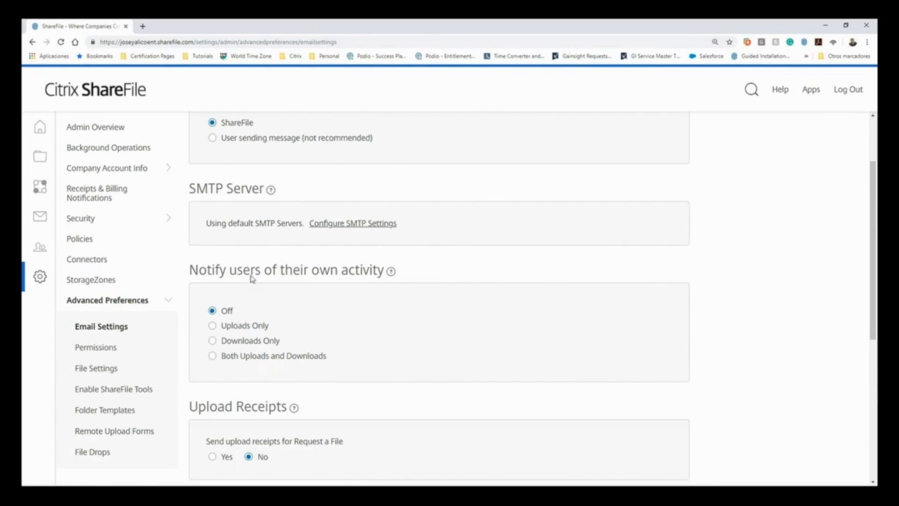
{"action": "scroll", "coordinate": [252, 279], "scroll_direction": "down", "scroll_amount": 2}
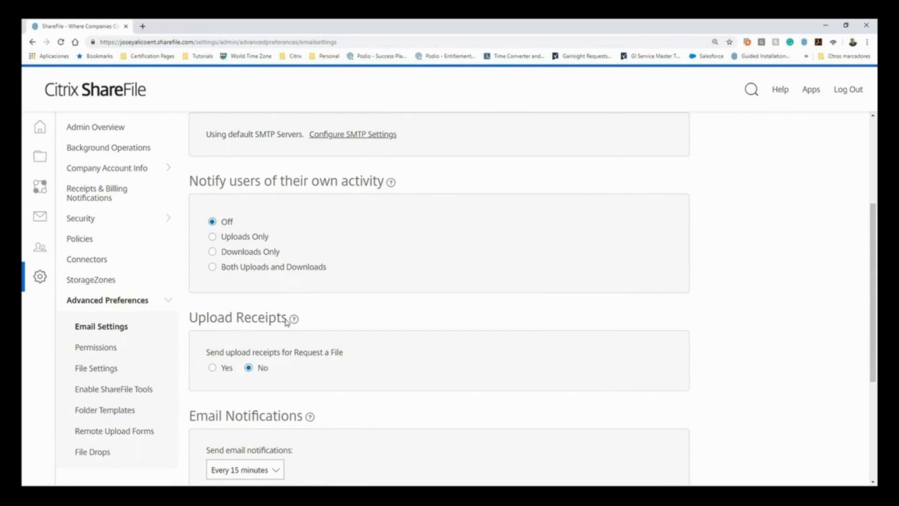
{"action": "mouse_move", "coordinate": [292, 322]}
{"action": "scroll", "coordinate": [220, 341], "scroll_direction": "down", "scroll_amount": 3}
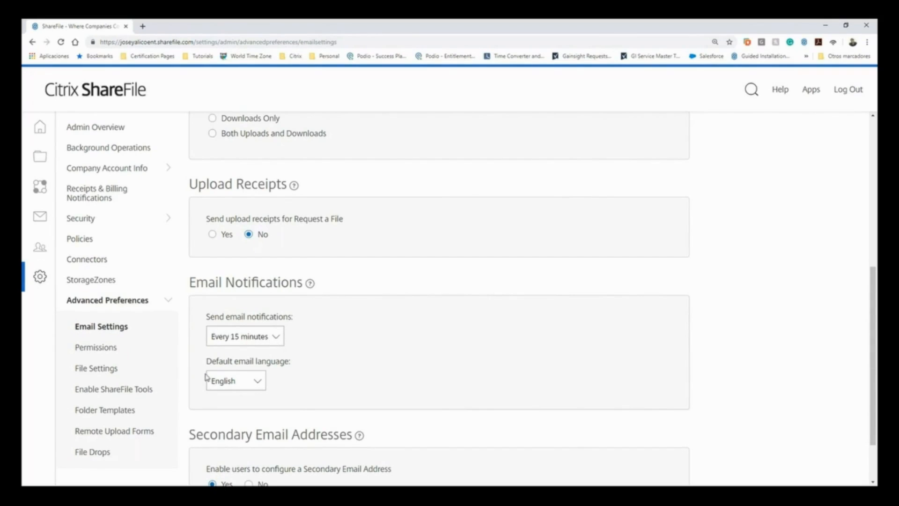
{"action": "scroll", "coordinate": [206, 372], "scroll_direction": "down", "scroll_amount": 1}
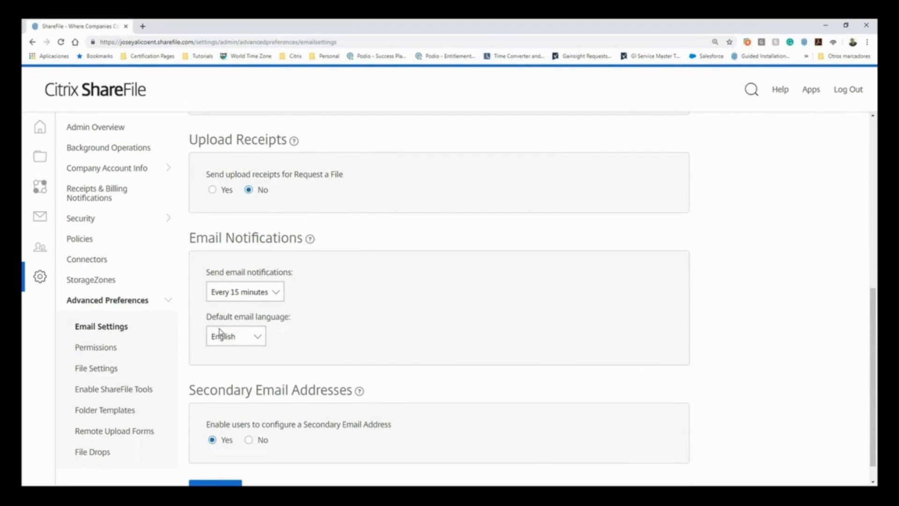
{"action": "scroll", "coordinate": [219, 336], "scroll_direction": "down", "scroll_amount": 1}
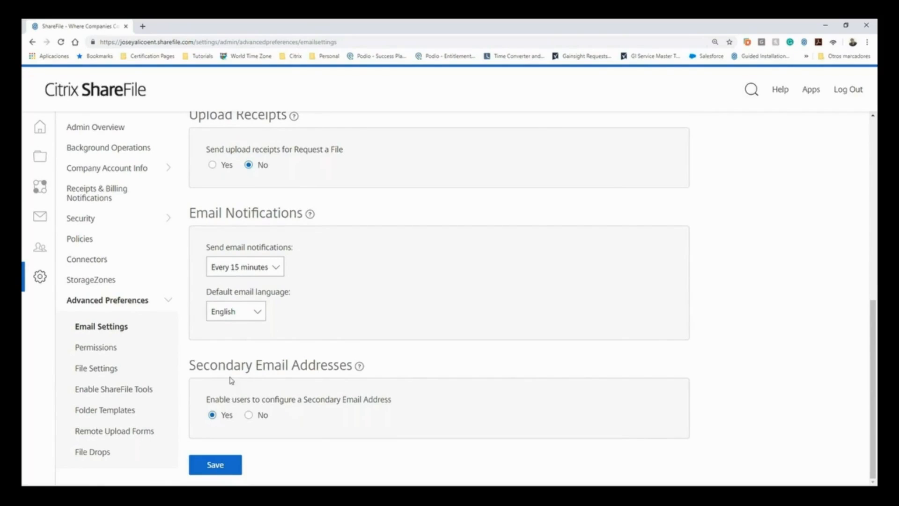
- Review the client share and folder access permissions, plus the file settings for retention, sorting, versioning, storage quota, editing and cloud rendering
{"action": "left_click", "coordinate": [99, 350]}
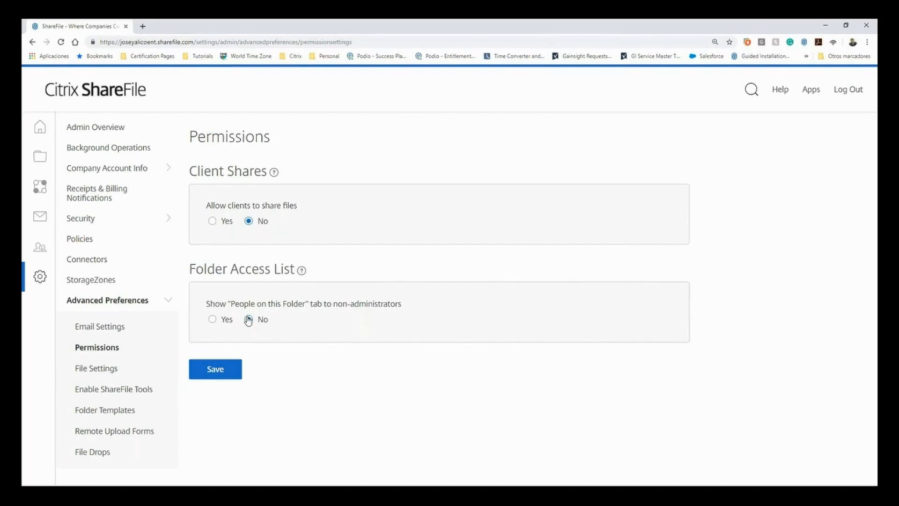
{"action": "left_click", "coordinate": [95, 369]}
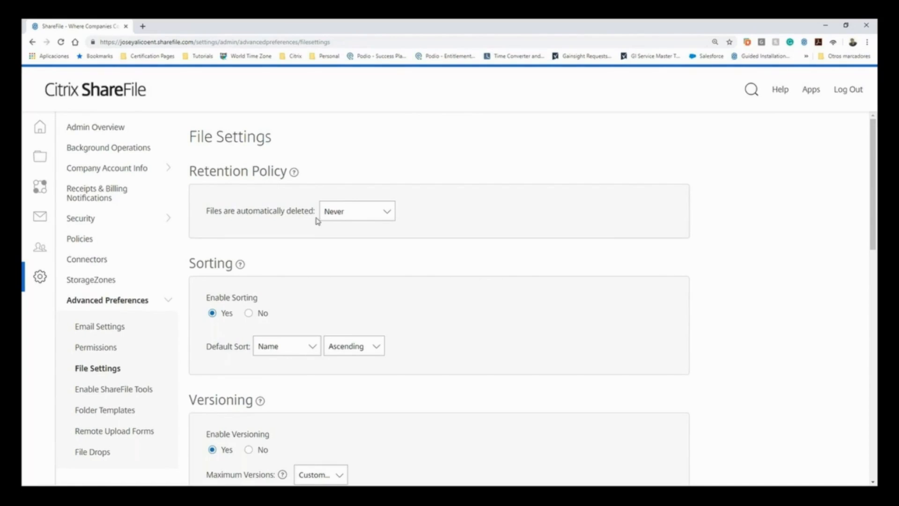
{"action": "scroll", "coordinate": [281, 237], "scroll_direction": "down", "scroll_amount": 3}
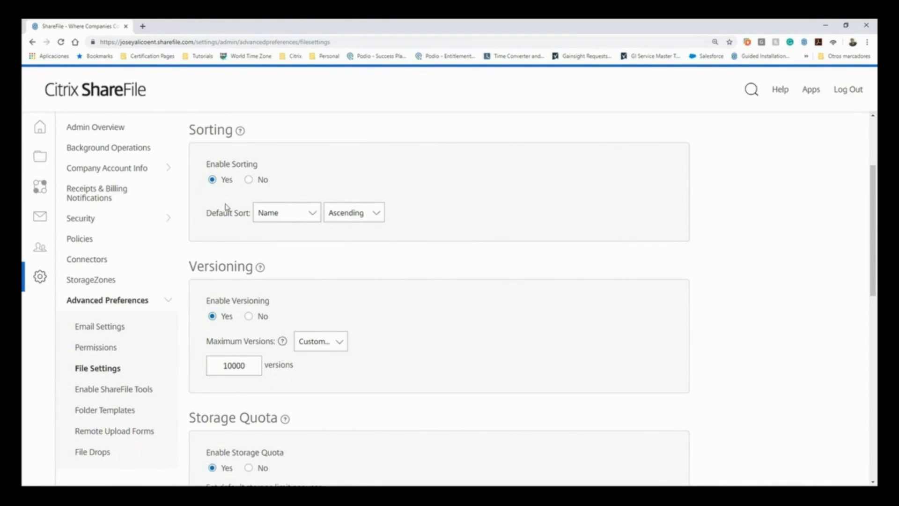
{"action": "scroll", "coordinate": [220, 220], "scroll_direction": "down", "scroll_amount": 1}
{"action": "scroll", "coordinate": [202, 232], "scroll_direction": "down", "scroll_amount": 1}
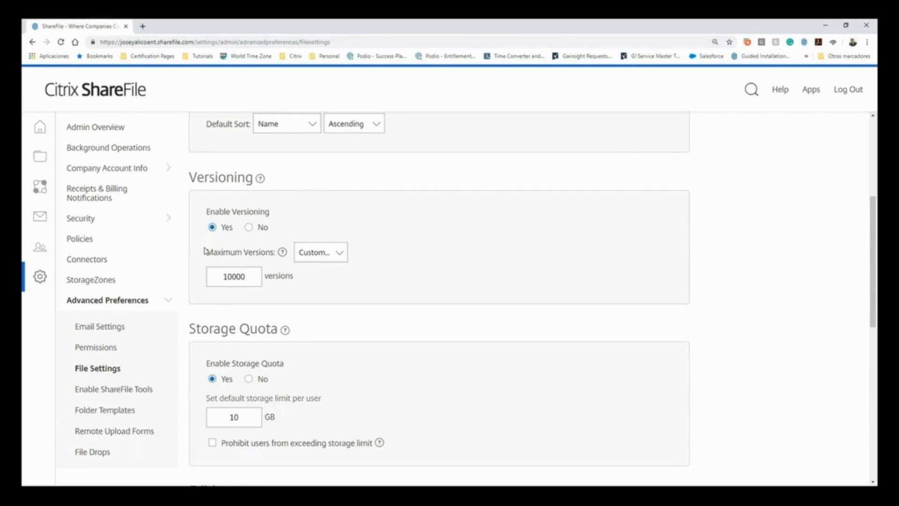
{"action": "scroll", "coordinate": [219, 247], "scroll_direction": "down", "scroll_amount": 2}
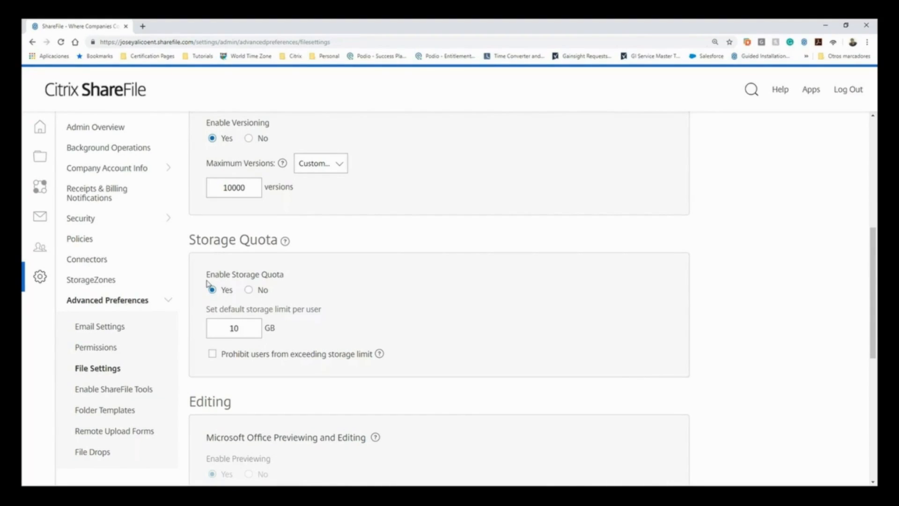
{"action": "scroll", "coordinate": [207, 283], "scroll_direction": "down", "scroll_amount": 2}
{"action": "scroll", "coordinate": [205, 283], "scroll_direction": "down", "scroll_amount": 1}
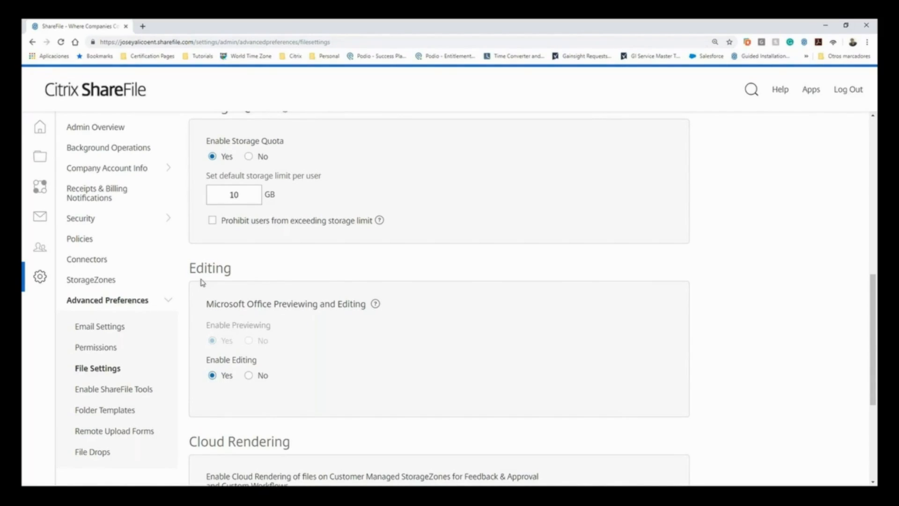
{"action": "scroll", "coordinate": [202, 282], "scroll_direction": "down", "scroll_amount": 1}
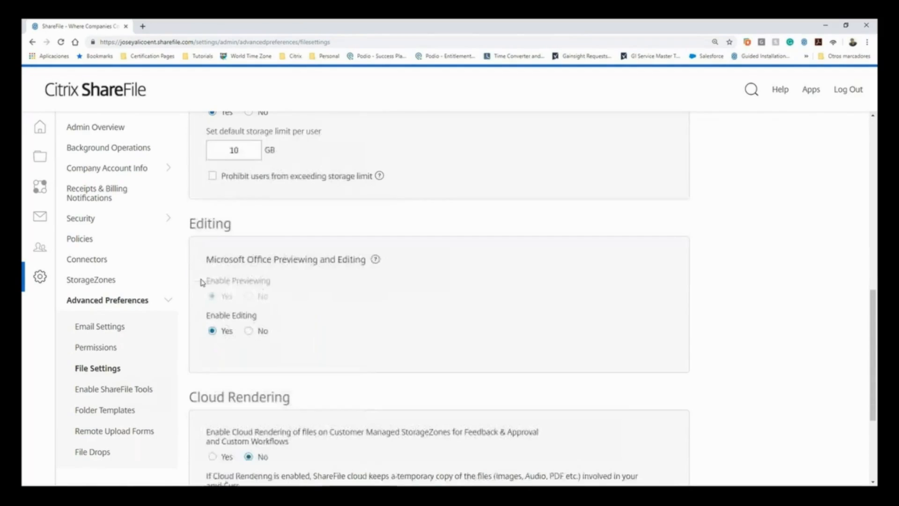
- Review the desktop app options for Sync, Drive Mapper and the Outlook Plug-in in the ShareFile tools settings
{"action": "left_click", "coordinate": [100, 393]}
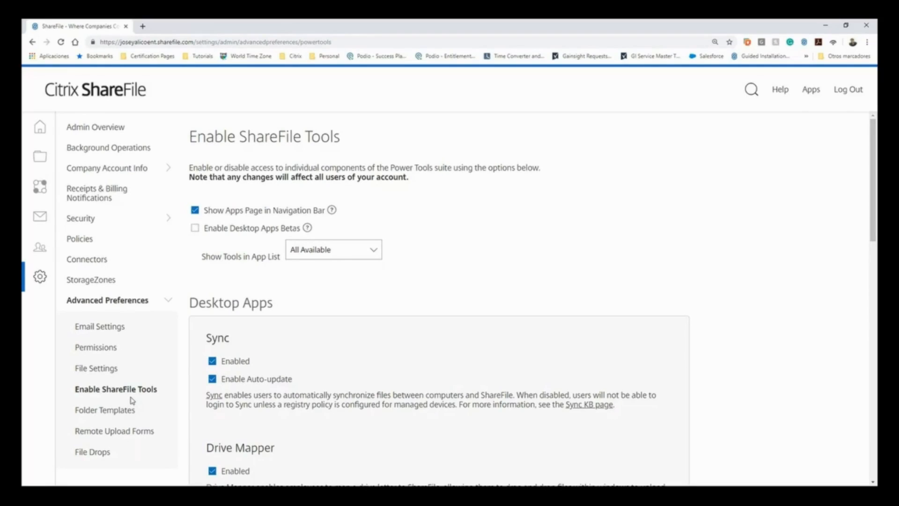
{"action": "scroll", "coordinate": [203, 343], "scroll_direction": "down", "scroll_amount": 2}
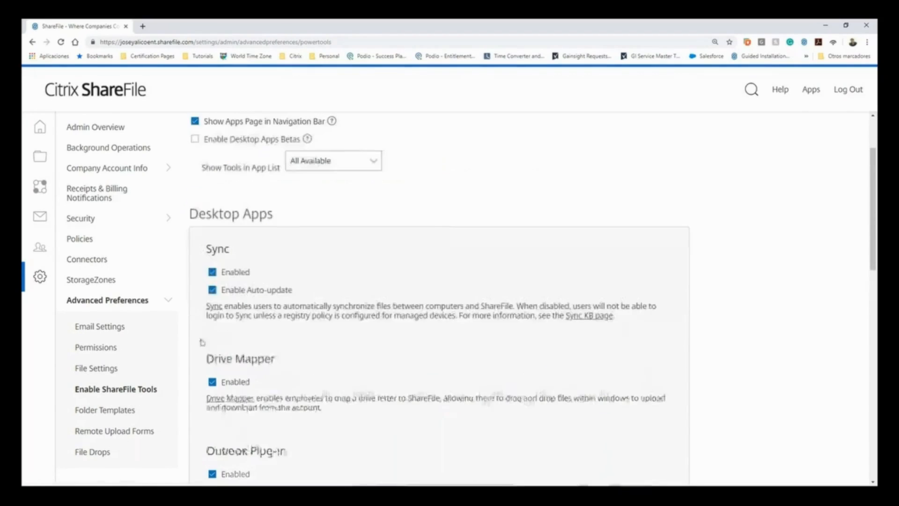
{"action": "scroll", "coordinate": [184, 313], "scroll_direction": "down", "scroll_amount": 2}
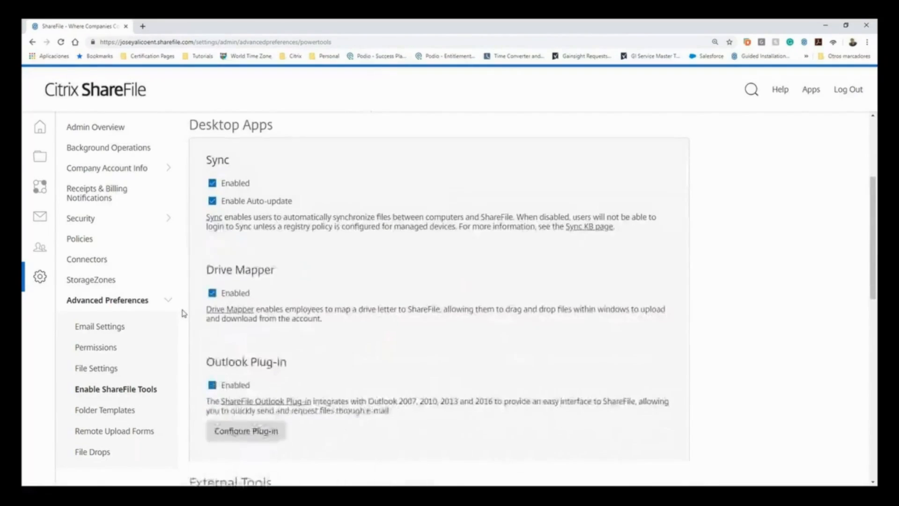
{"action": "scroll", "coordinate": [181, 318], "scroll_direction": "down", "scroll_amount": 1}
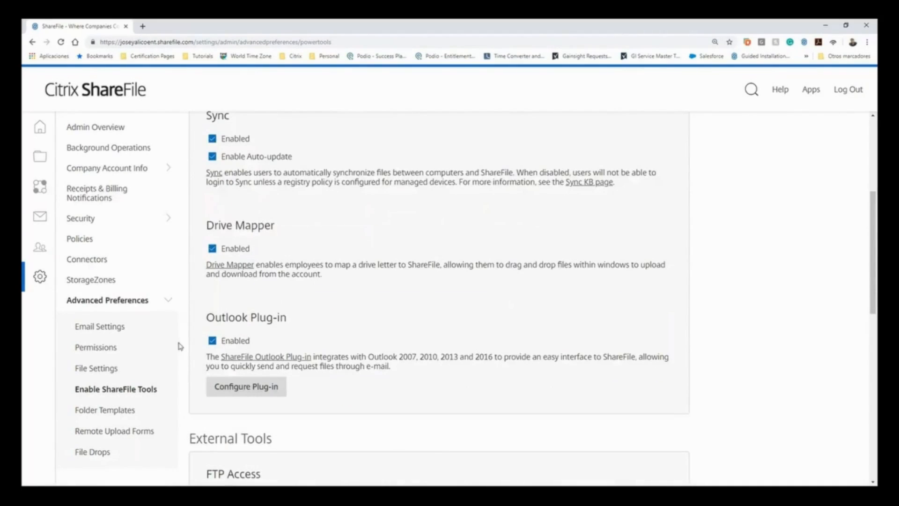
- Try setting Attach Link to Files as the default with user changes prevented in the Outlook Plug-in configuration, and discard the changes
{"action": "left_click", "coordinate": [220, 390]}
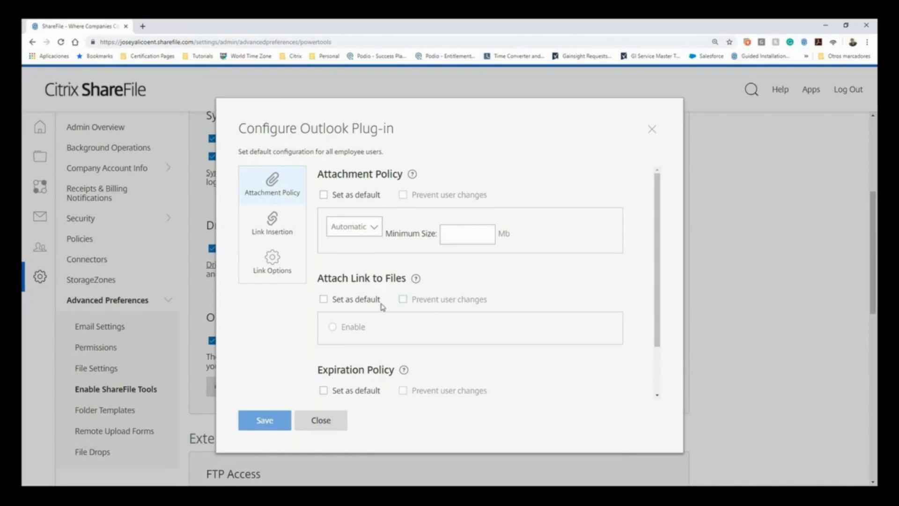
{"action": "left_click", "coordinate": [323, 299]}
{"action": "left_click", "coordinate": [402, 299]}
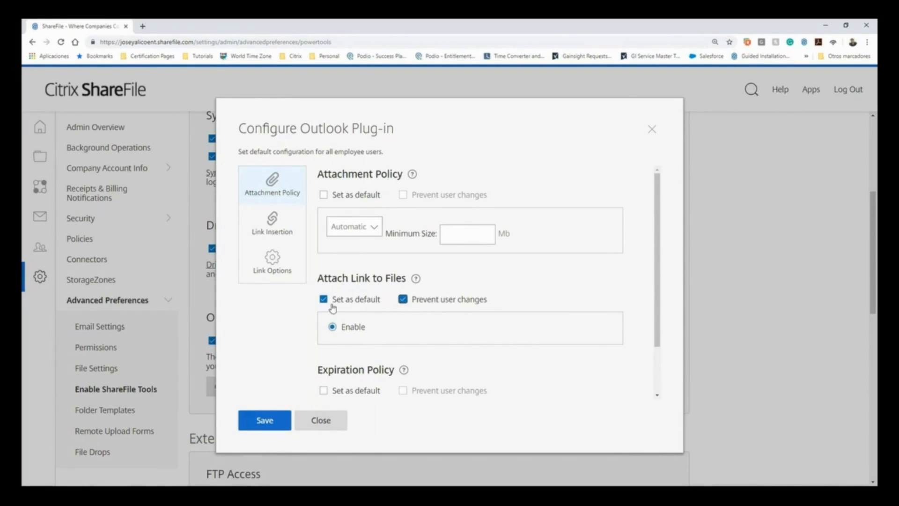
{"action": "left_click", "coordinate": [331, 422]}
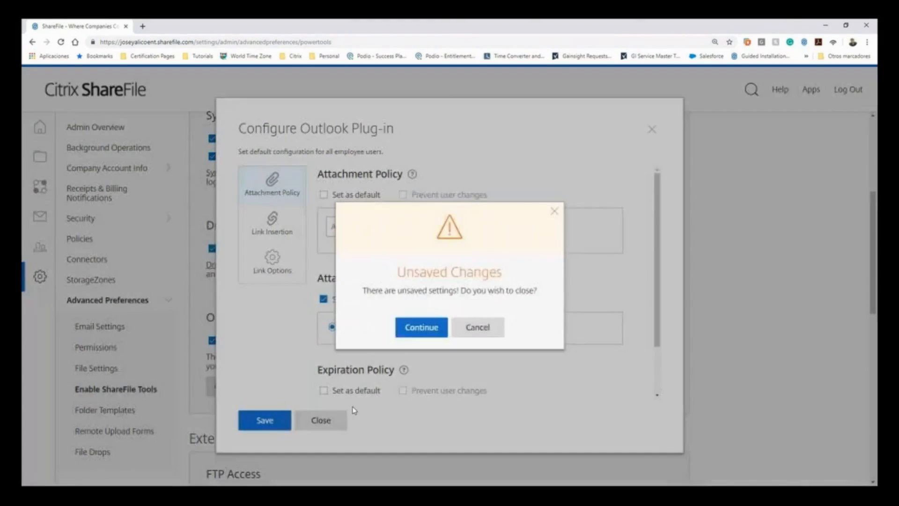
{"action": "left_click", "coordinate": [432, 328]}
- Look through the Folder Templates, Remote Upload Forms and File Drops pages of the Advanced Preferences
{"action": "scroll", "coordinate": [251, 409], "scroll_direction": "down", "scroll_amount": 2}
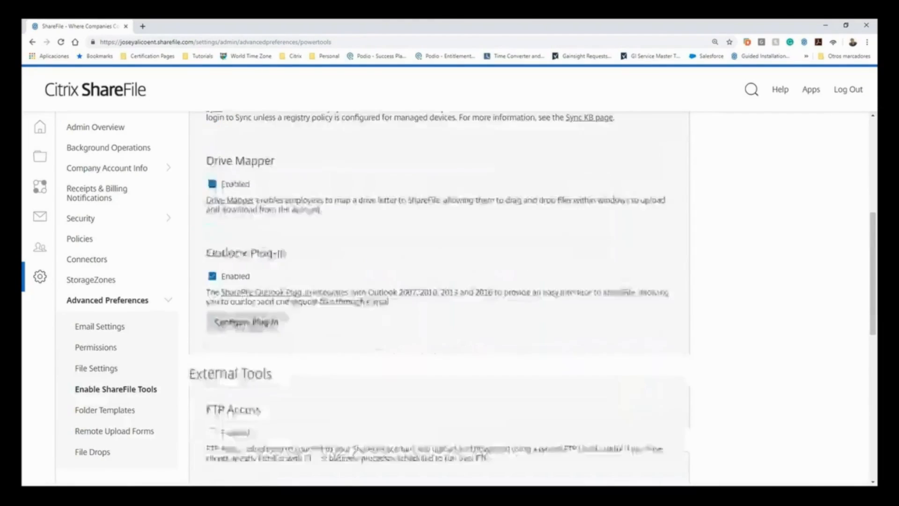
{"action": "left_click", "coordinate": [120, 414]}
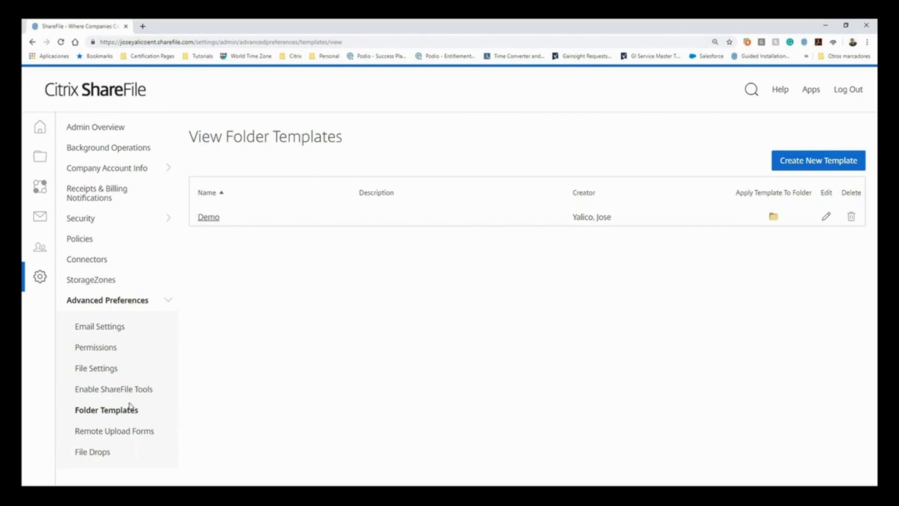
{"action": "left_click", "coordinate": [113, 432]}
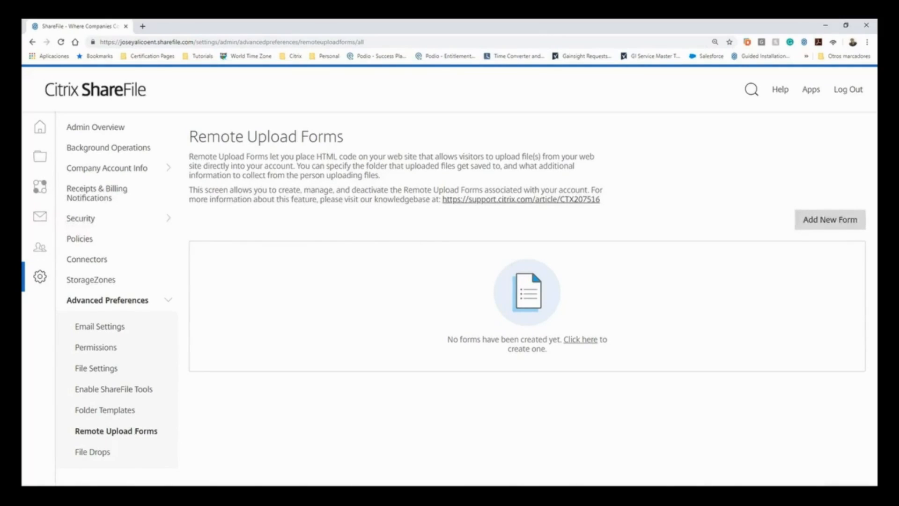
{"action": "left_click", "coordinate": [101, 453]}
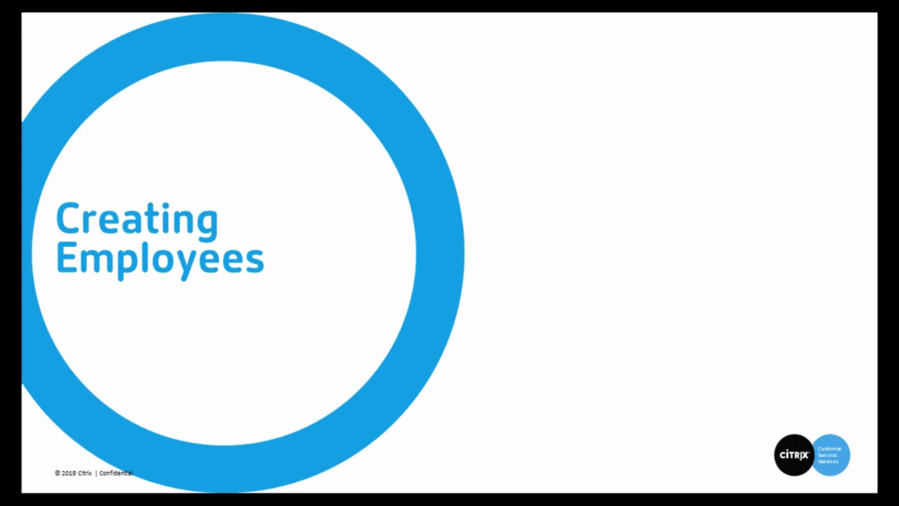
{"action": "key", "text": "Right"}
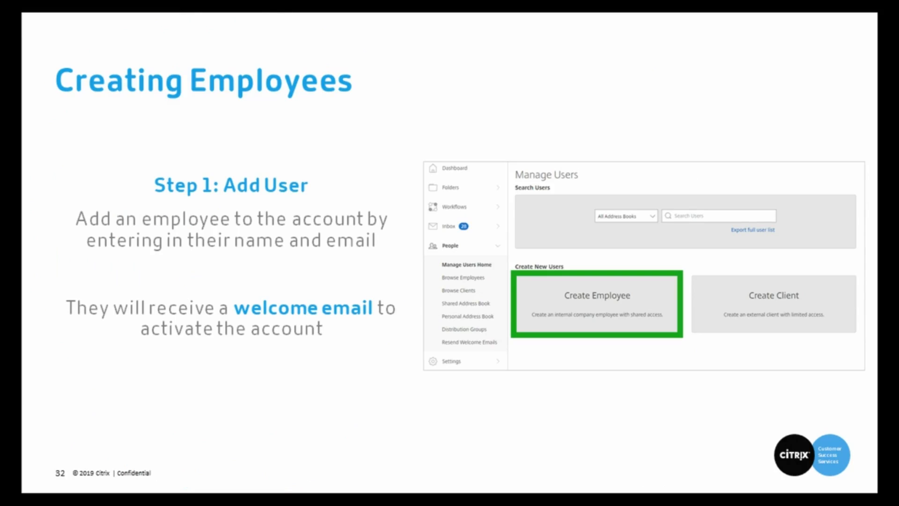
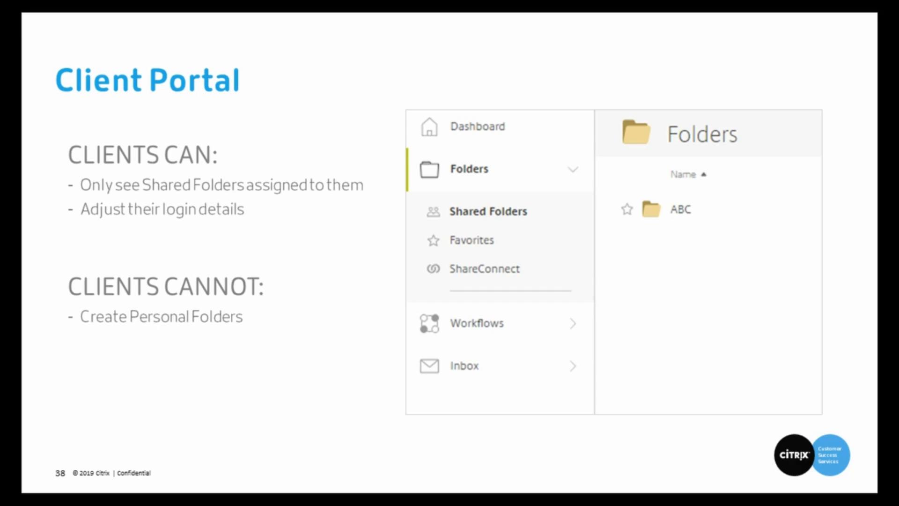
- Switch from the slides to ShareFile in the browser and start creating a new employee from the user management home page
{"action": "key", "text": "alt+Tab"}
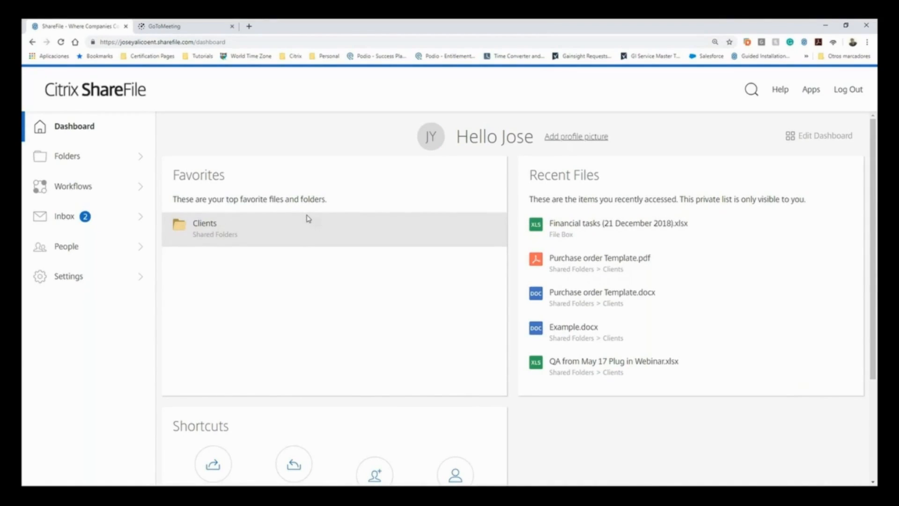
{"action": "left_click", "coordinate": [70, 248]}
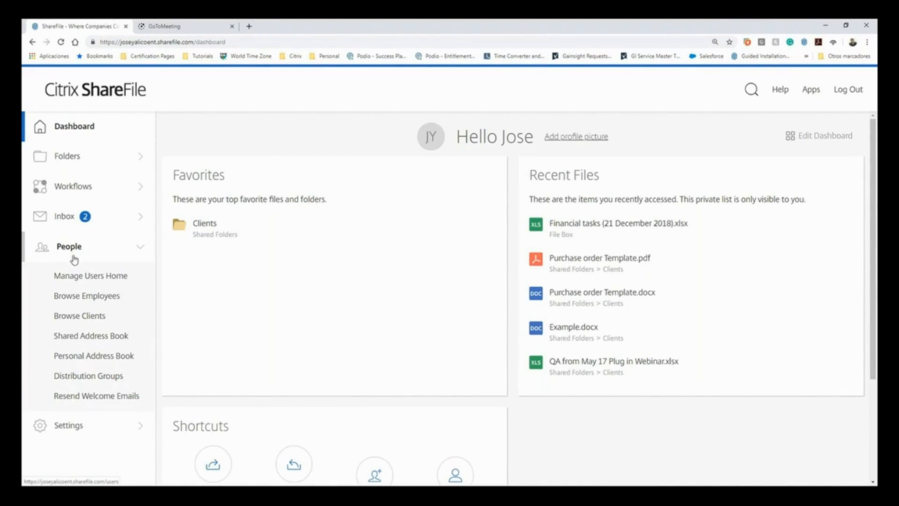
{"action": "left_click", "coordinate": [77, 278]}
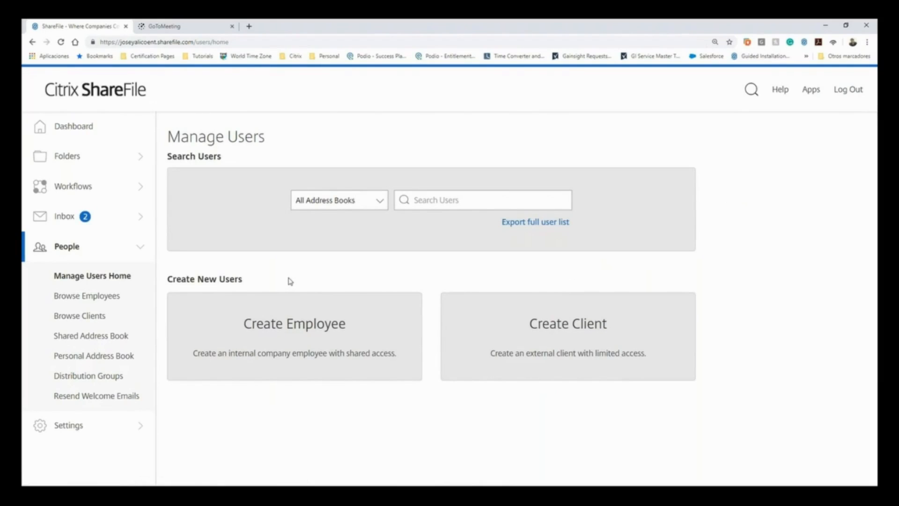
{"action": "left_click", "coordinate": [288, 342]}
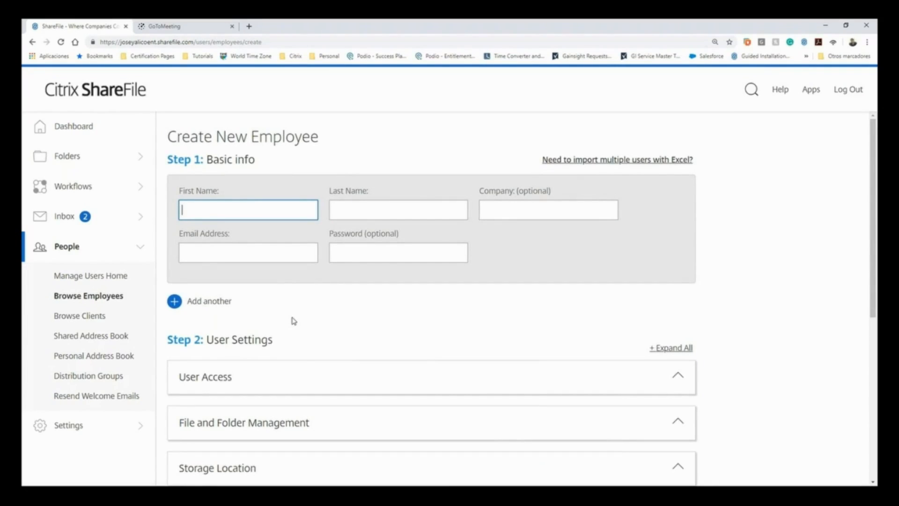
- Fill in the new employee's first name, last name and email address, with test as the company
{"action": "type", "text": "ohn"}
{"action": "key", "text": "BackSpace"}
{"action": "key", "text": "BackSpace"}
{"action": "key", "text": "BackSpace"}
{"action": "type", "text": "John"}
{"action": "key", "text": "Tab"}
{"action": "type", "text": "Smith"}
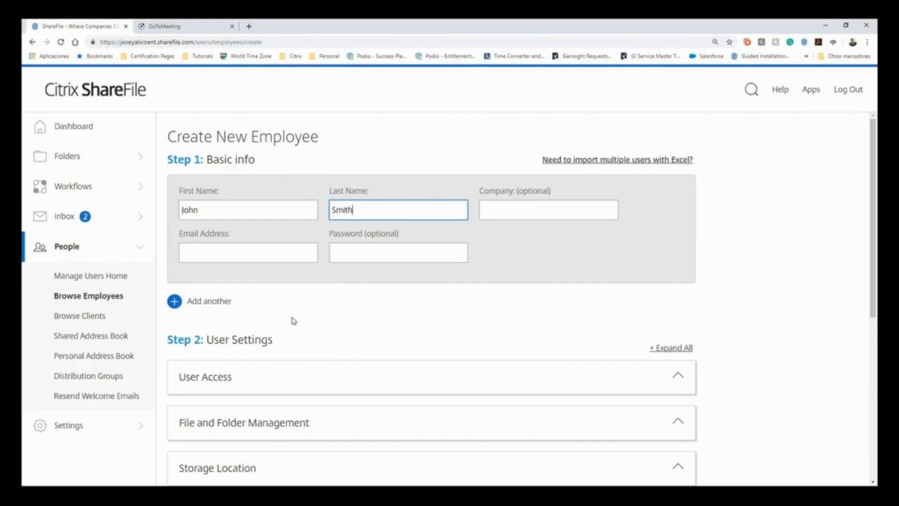
{"action": "key", "text": "Tab"}
{"action": "type", "text": "tes"}
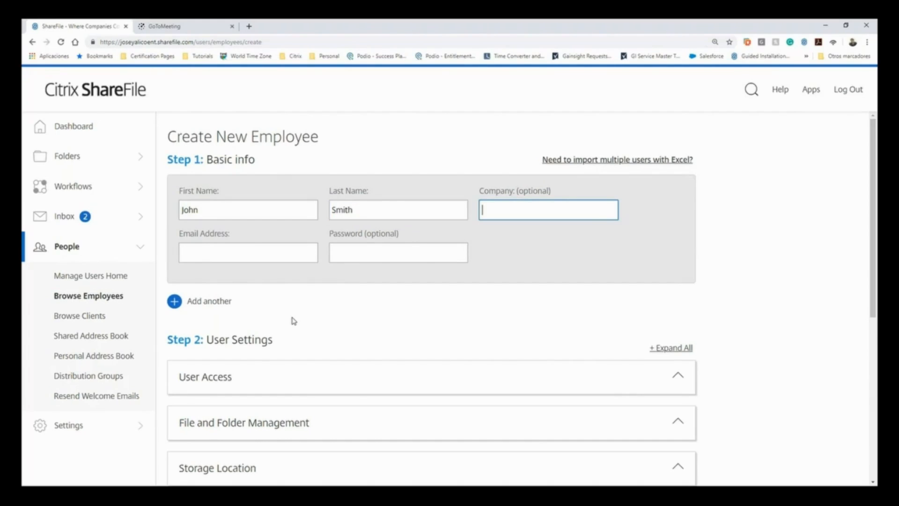
{"action": "type", "text": "t"}
{"action": "key", "text": "Tab"}
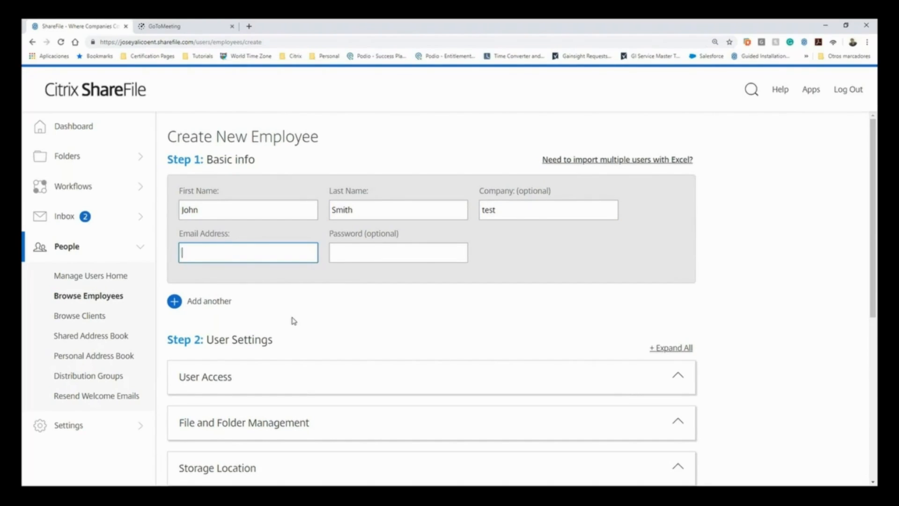
{"action": "type", "text": "i.smith@test.com"}
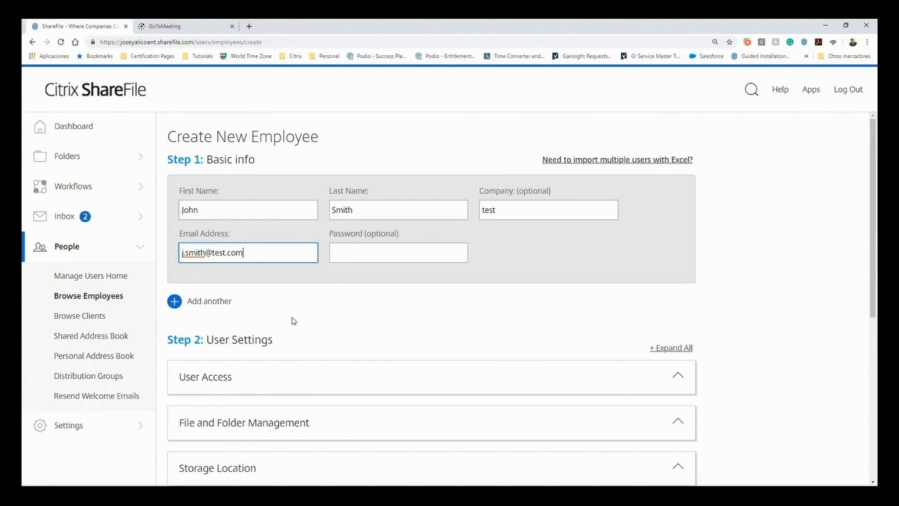
- Review the new employee's User Access permissions, from general, file and e-signature rights to people, billing, connectors, StorageZones and advanced preferences
{"action": "scroll", "coordinate": [279, 293], "scroll_direction": "down", "scroll_amount": 1}
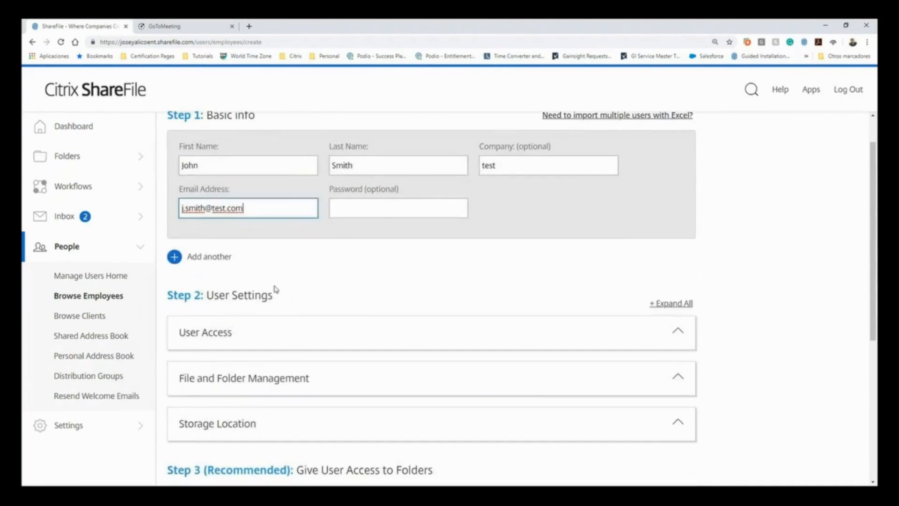
{"action": "scroll", "coordinate": [224, 285], "scroll_direction": "down", "scroll_amount": 1}
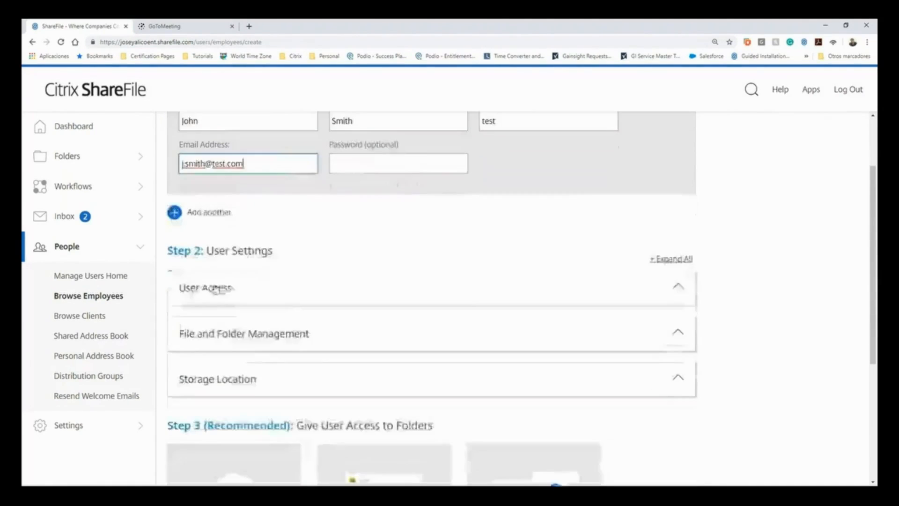
{"action": "scroll", "coordinate": [193, 290], "scroll_direction": "down", "scroll_amount": 1}
{"action": "left_click", "coordinate": [186, 248]}
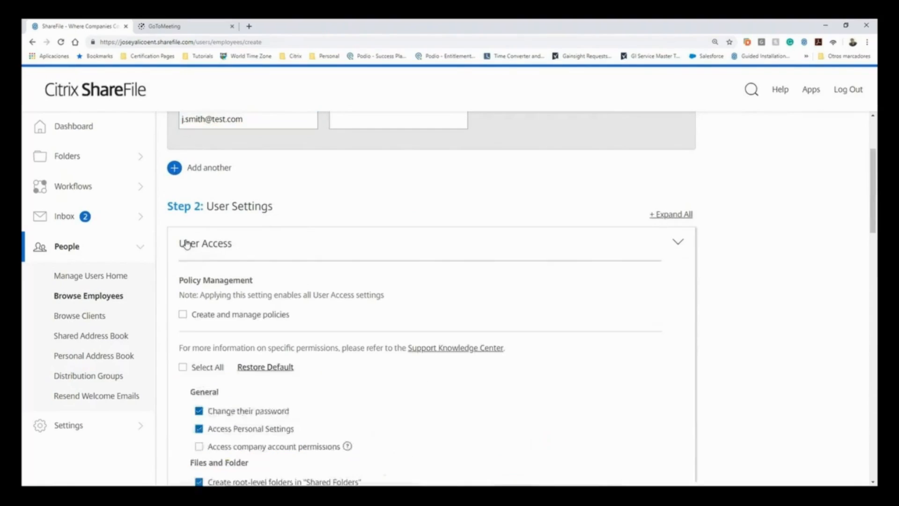
{"action": "scroll", "coordinate": [190, 262], "scroll_direction": "down", "scroll_amount": 4}
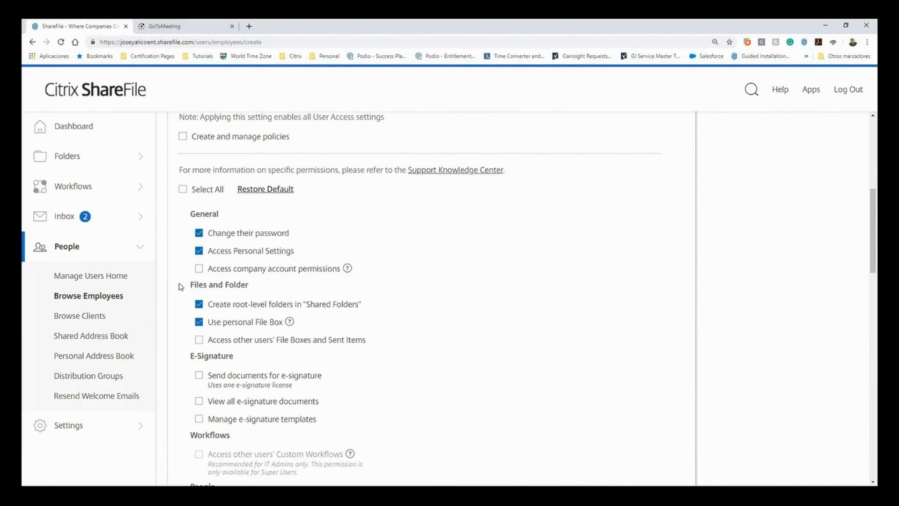
{"action": "scroll", "coordinate": [180, 283], "scroll_direction": "down", "scroll_amount": 1}
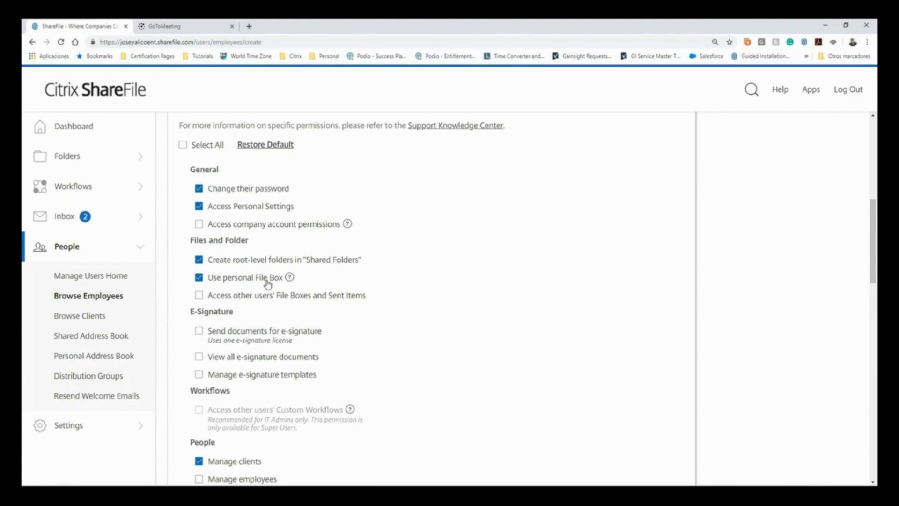
{"action": "scroll", "coordinate": [268, 285], "scroll_direction": "down", "scroll_amount": 5}
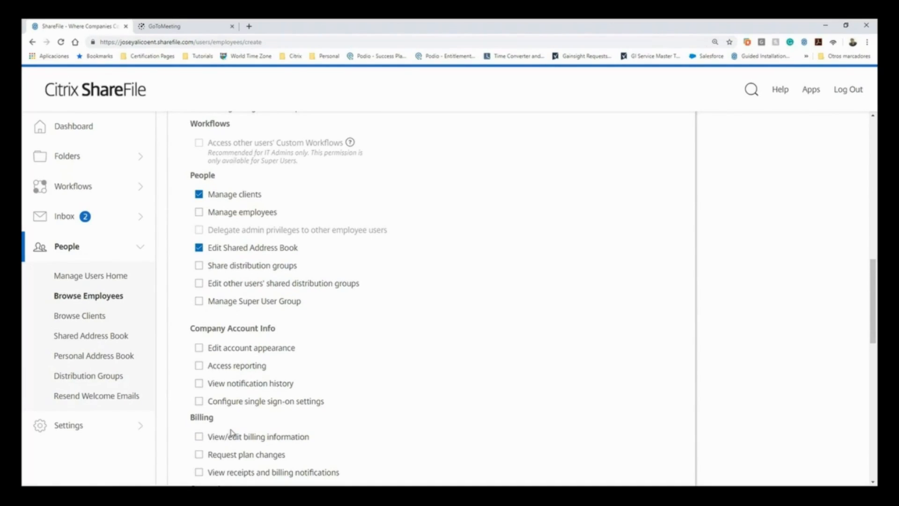
{"action": "scroll", "coordinate": [232, 433], "scroll_direction": "down", "scroll_amount": 5}
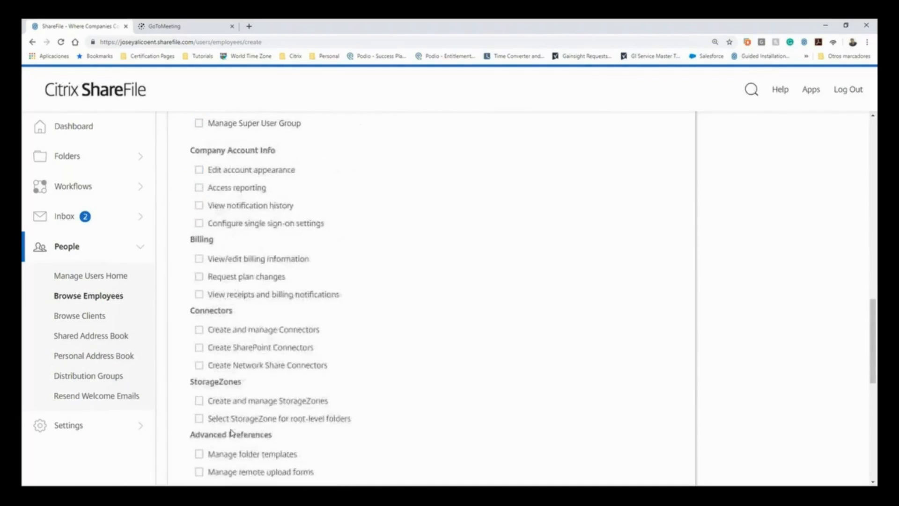
{"action": "scroll", "coordinate": [231, 433], "scroll_direction": "down", "scroll_amount": 1}
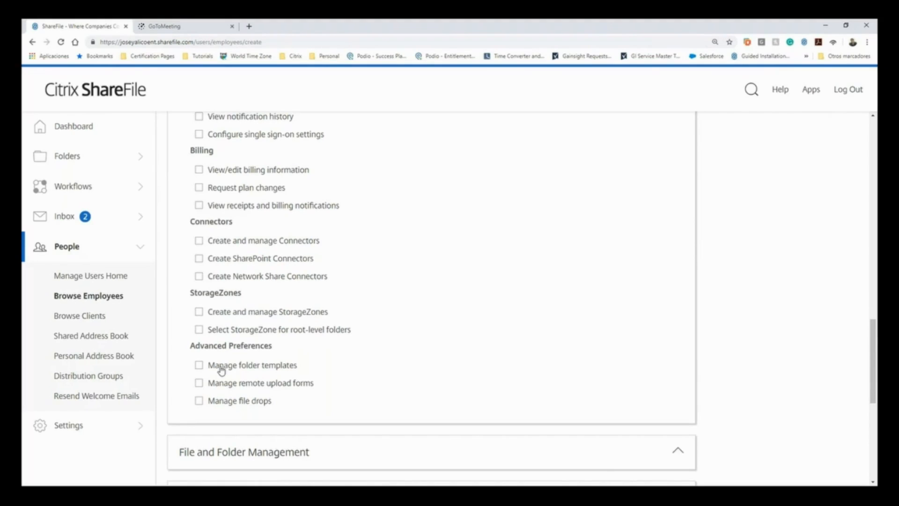
{"action": "scroll", "coordinate": [221, 370], "scroll_direction": "down", "scroll_amount": 6}
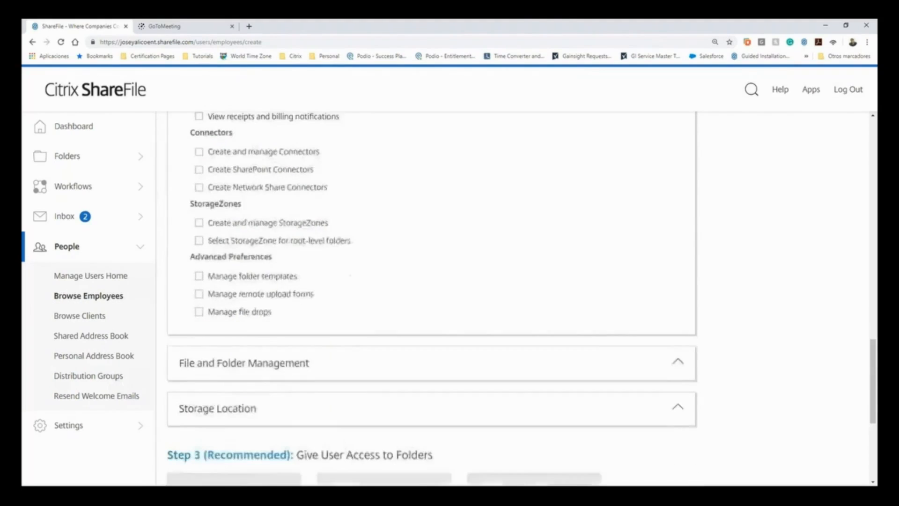
{"action": "scroll", "coordinate": [222, 369], "scroll_direction": "down", "scroll_amount": 2}
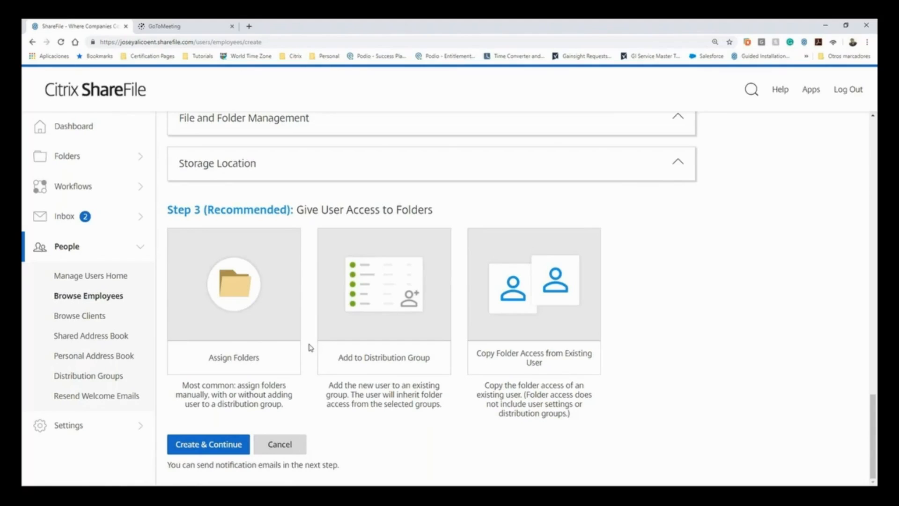
- Assign the shared folder Clients to the new employee and proceed to its folder permissions
{"action": "left_click", "coordinate": [249, 305]}
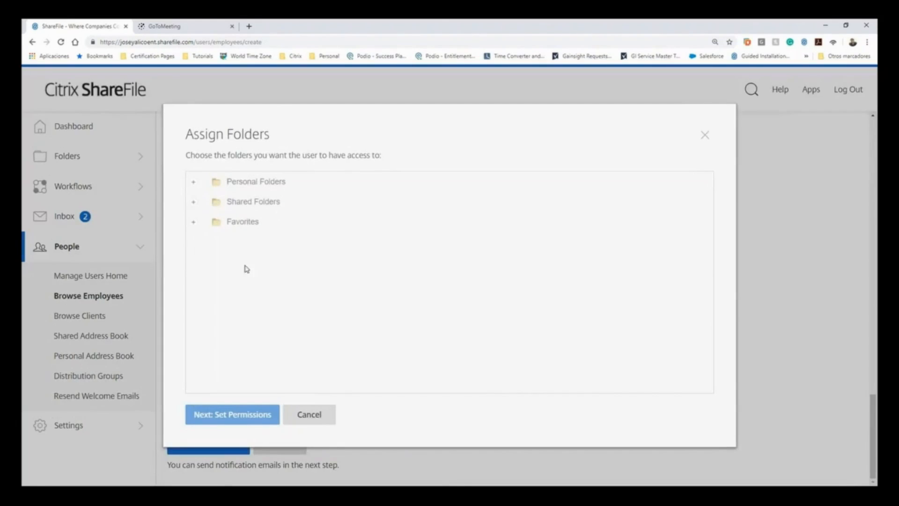
{"action": "left_click", "coordinate": [194, 202]}
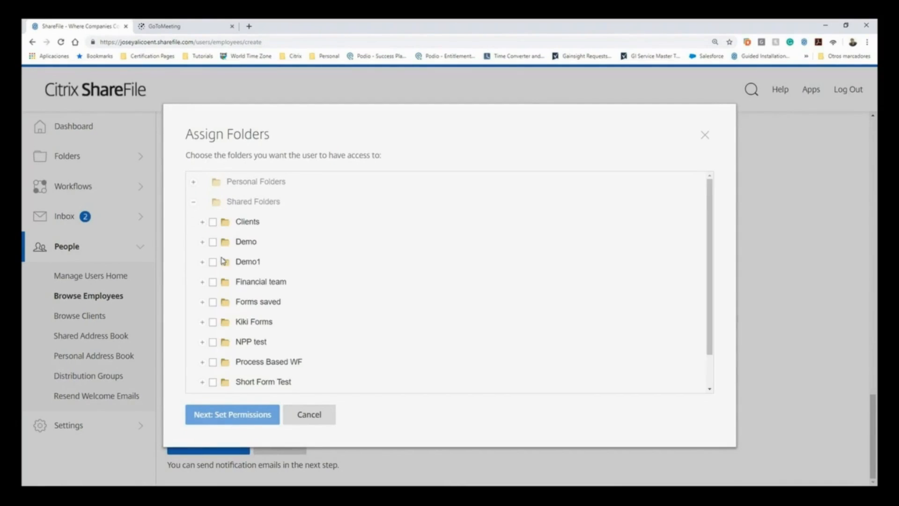
{"action": "left_click", "coordinate": [213, 222]}
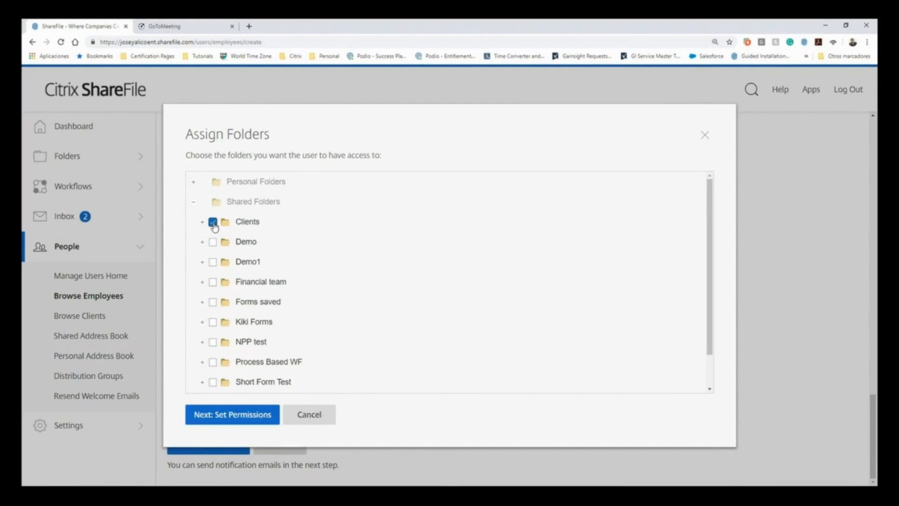
{"action": "left_click", "coordinate": [244, 419]}
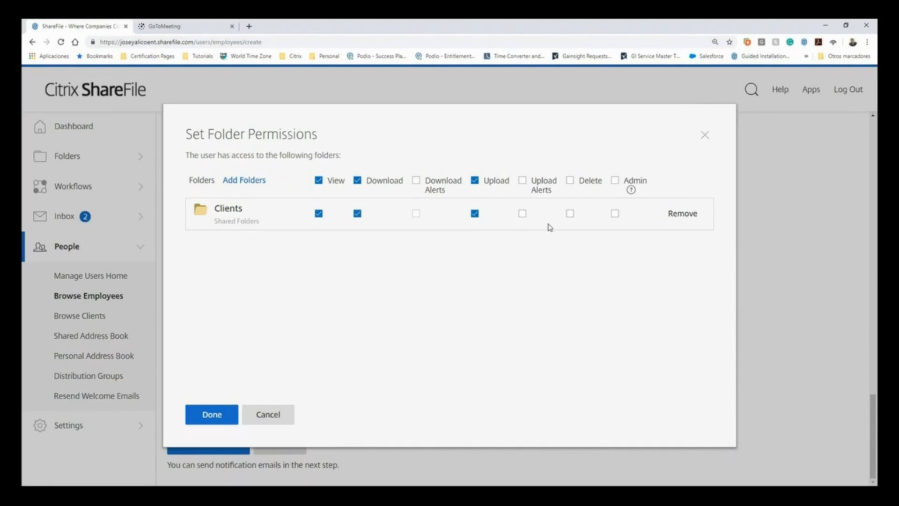
- Add Delete, Upload Alerts, Admin and Download Alerts permissions on the Clients folder and confirm the folder assignment
{"action": "left_click", "coordinate": [570, 214]}
{"action": "left_click", "coordinate": [522, 214]}
{"action": "left_click", "coordinate": [614, 215]}
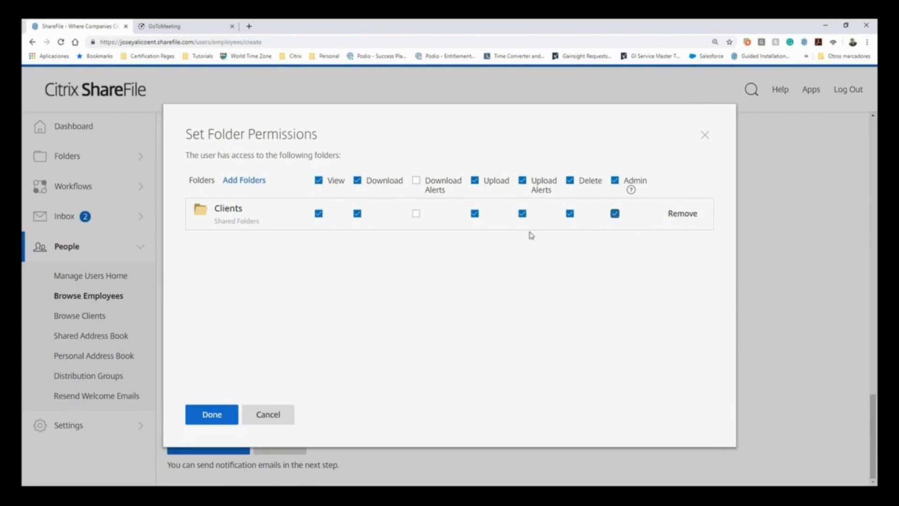
{"action": "left_click", "coordinate": [416, 214]}
{"action": "left_click", "coordinate": [225, 414]}
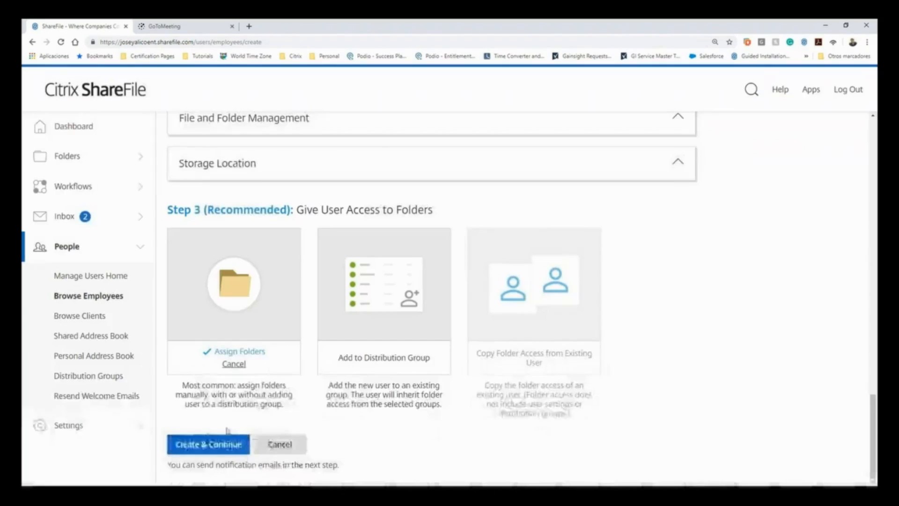
- Create the employee and send the notification email with the default message
{"action": "left_click", "coordinate": [195, 449]}
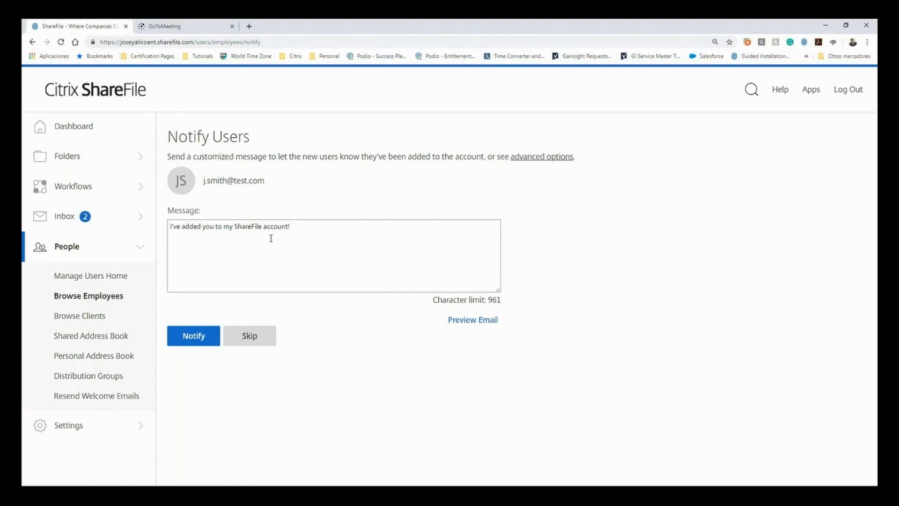
{"action": "left_click", "coordinate": [211, 340]}
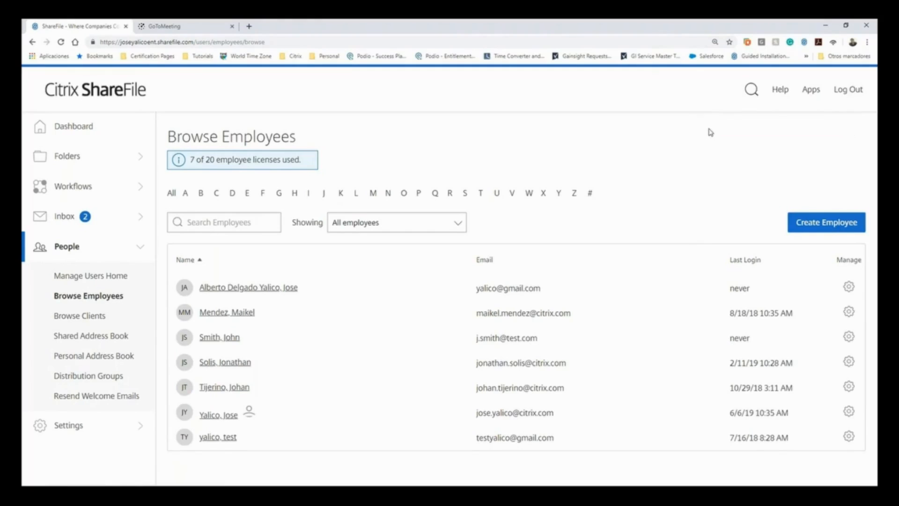
- View the existing client list, and start creating a new client from the user management home page
{"action": "left_click", "coordinate": [87, 316]}
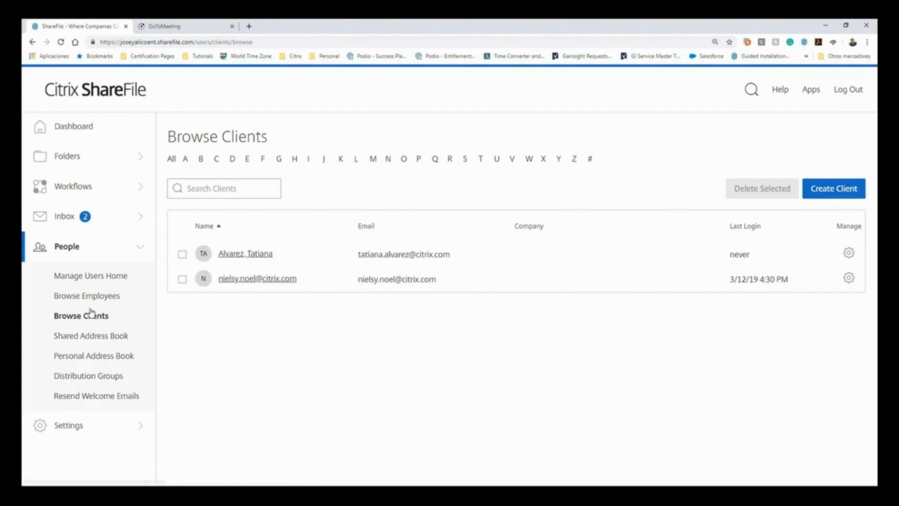
{"action": "left_click", "coordinate": [91, 280]}
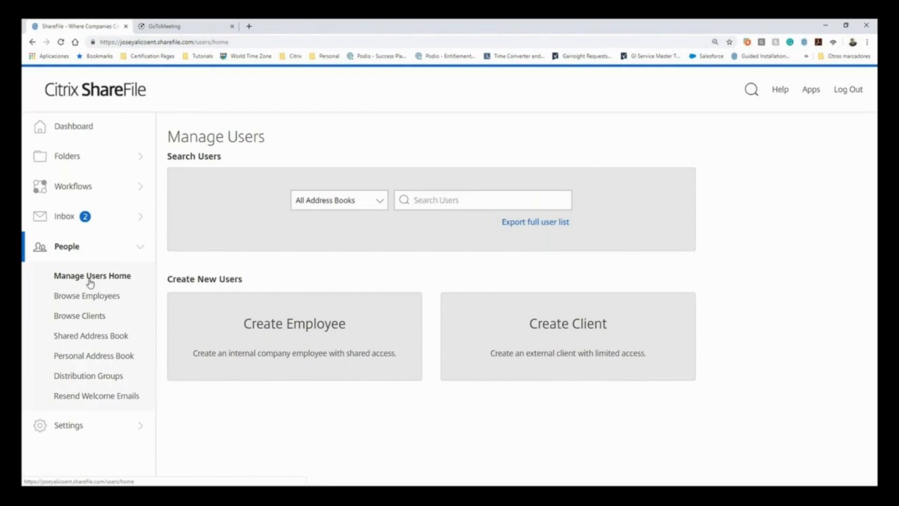
{"action": "left_click", "coordinate": [619, 336]}
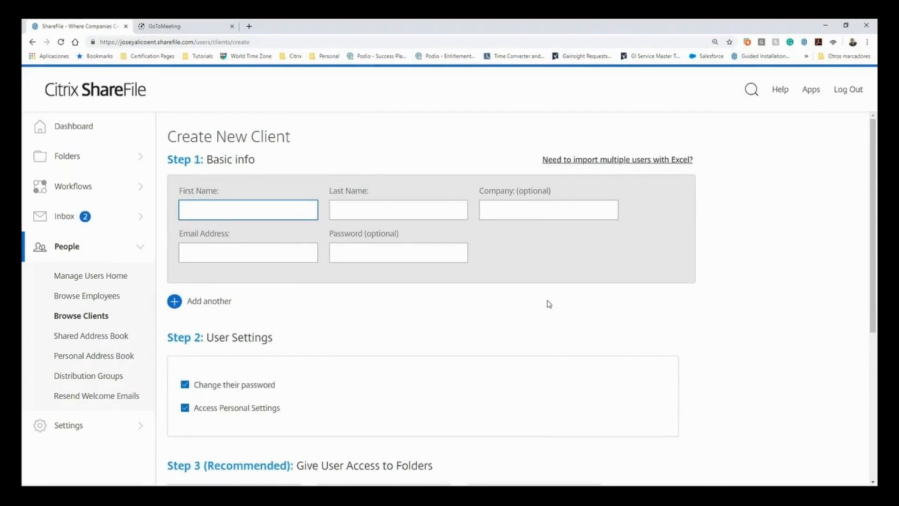
- Fill in the new client's first name, last name and email address, with test as the company
{"action": "left_click", "coordinate": [214, 208]}
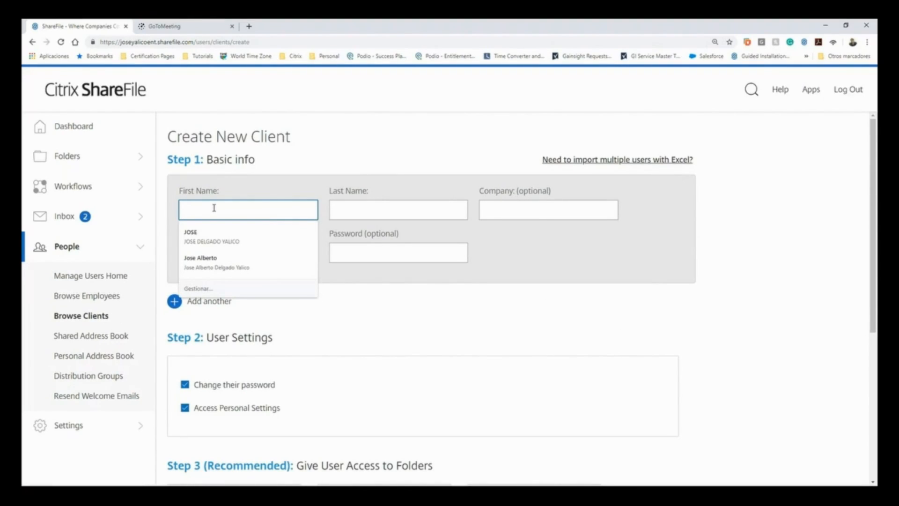
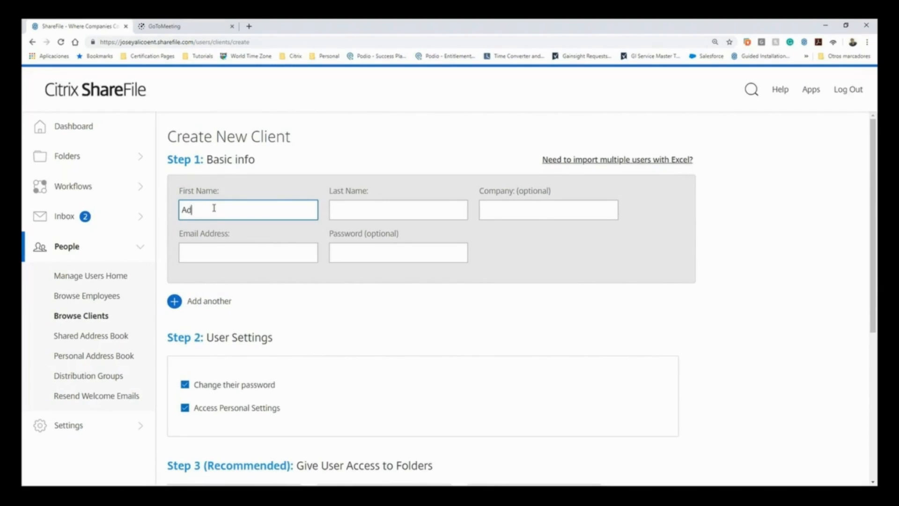
{"action": "key", "text": "Tab"}
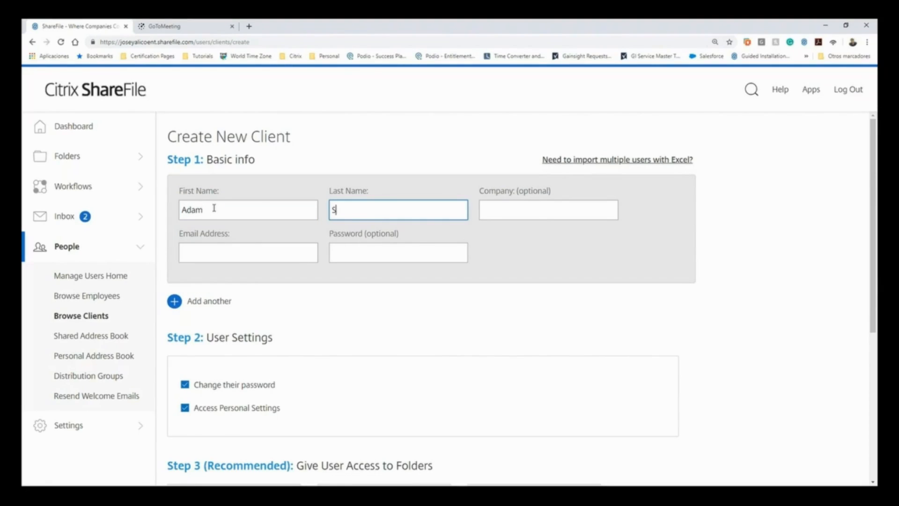
{"action": "left_click", "coordinate": [520, 208]}
{"action": "type", "text": "test"}
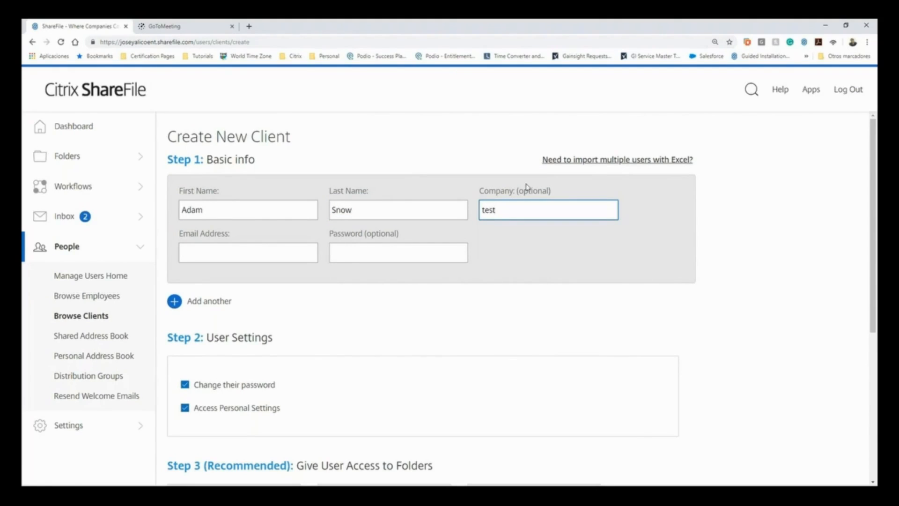
{"action": "left_click", "coordinate": [237, 249]}
{"action": "type", "text": "a"}
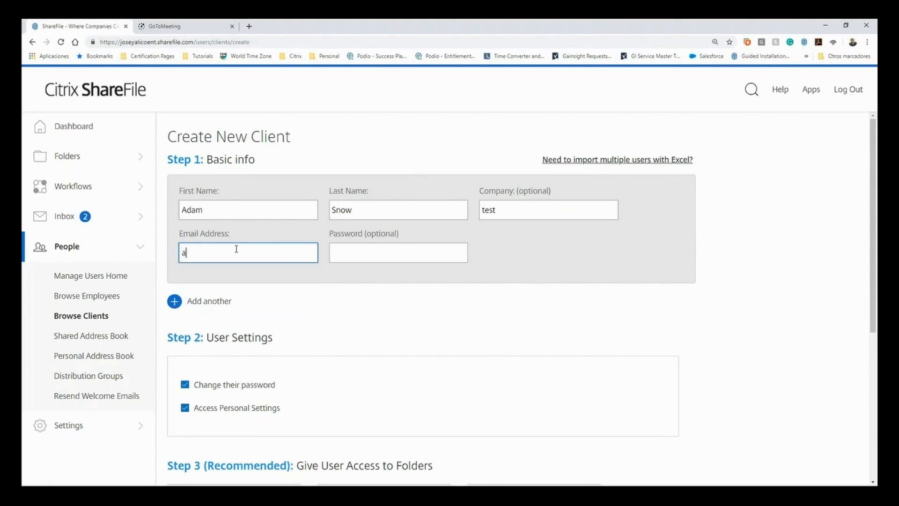
{"action": "type", "text": ".snow@test.com"}
{"action": "scroll", "coordinate": [214, 315], "scroll_direction": "down", "scroll_amount": 2}
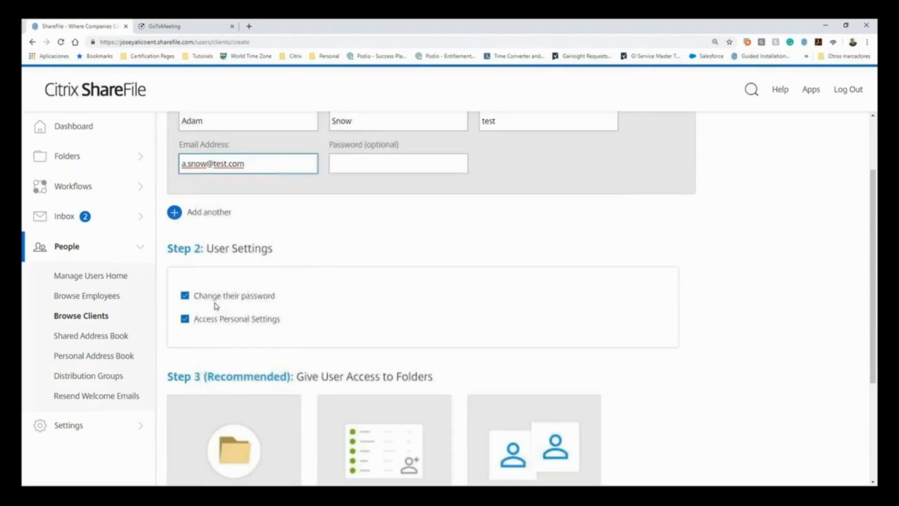
- Create the client with the default user settings and no assigned folders, and send the notification email with the default message
{"action": "scroll", "coordinate": [313, 314], "scroll_direction": "down", "scroll_amount": 1}
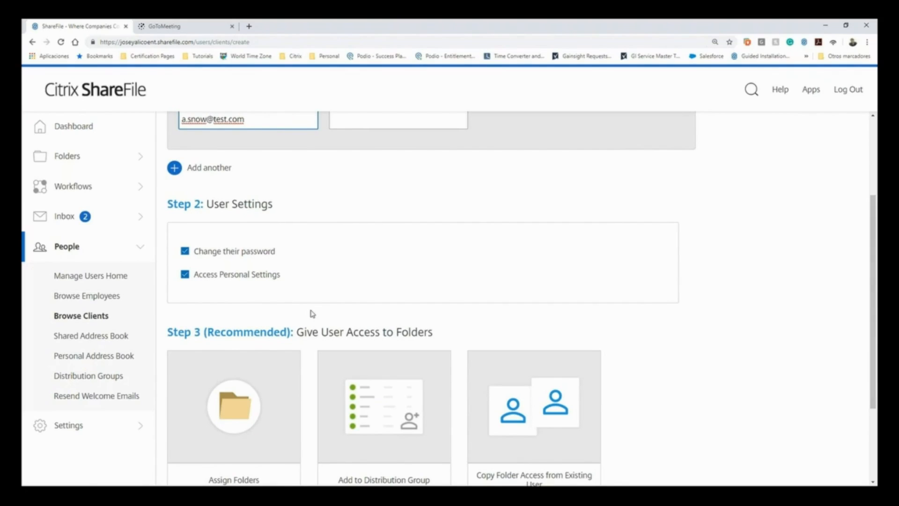
{"action": "scroll", "coordinate": [325, 305], "scroll_direction": "down", "scroll_amount": 2}
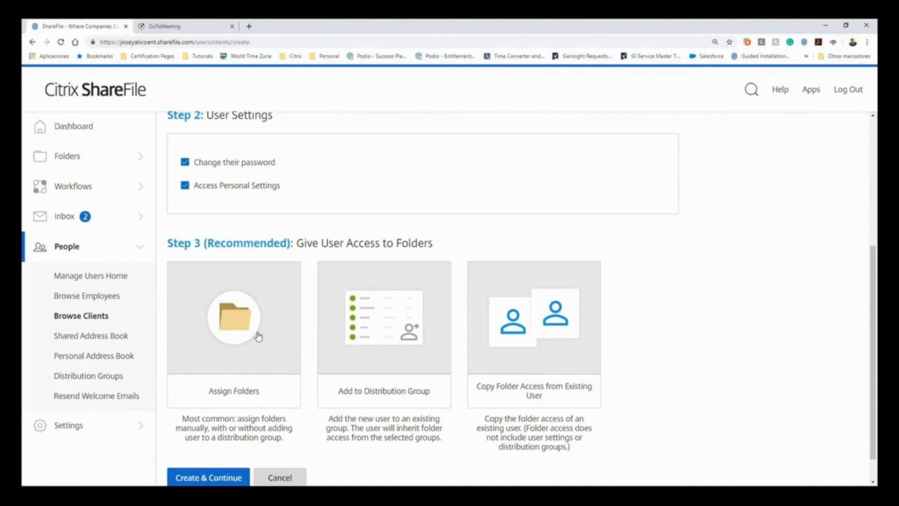
{"action": "scroll", "coordinate": [258, 336], "scroll_direction": "down", "scroll_amount": 1}
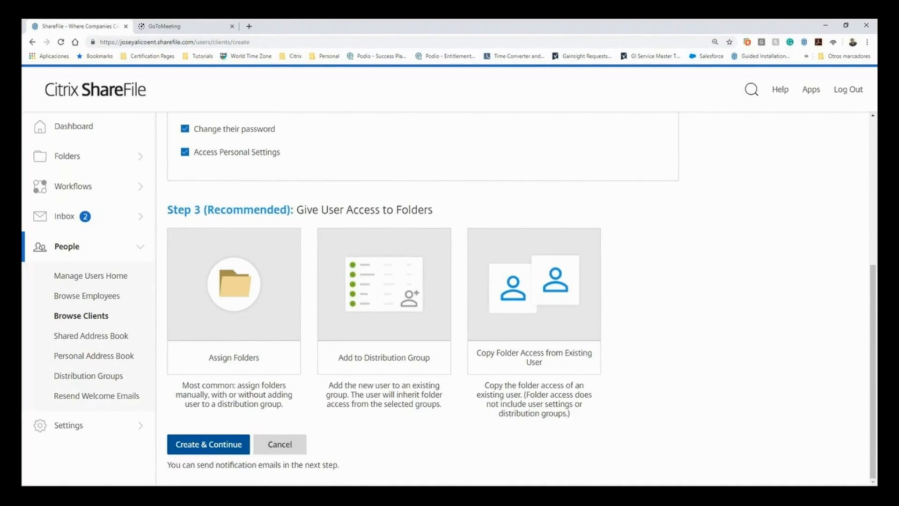
{"action": "left_click", "coordinate": [208, 444]}
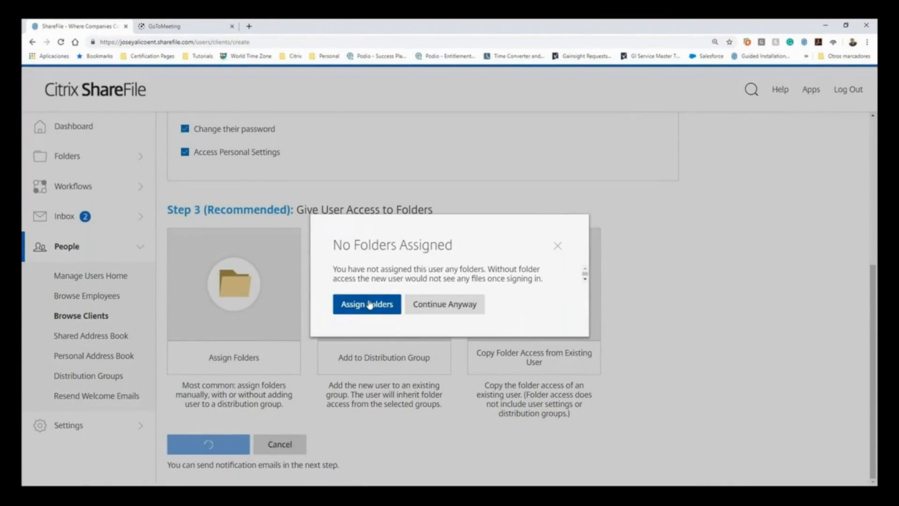
{"action": "left_click", "coordinate": [416, 307]}
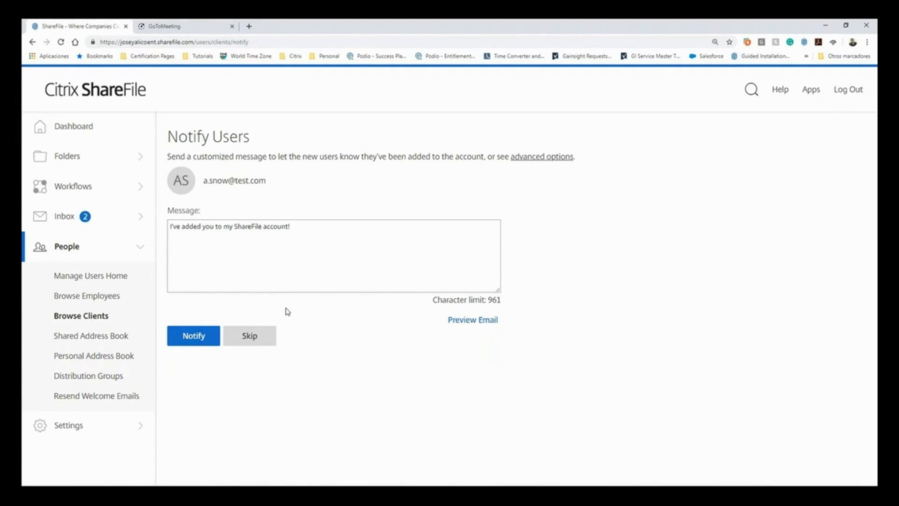
{"action": "left_click", "coordinate": [204, 337]}
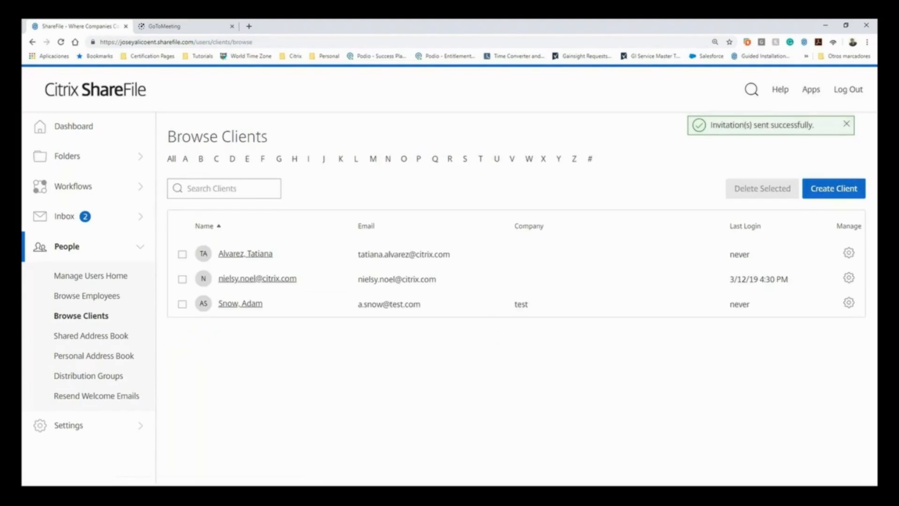
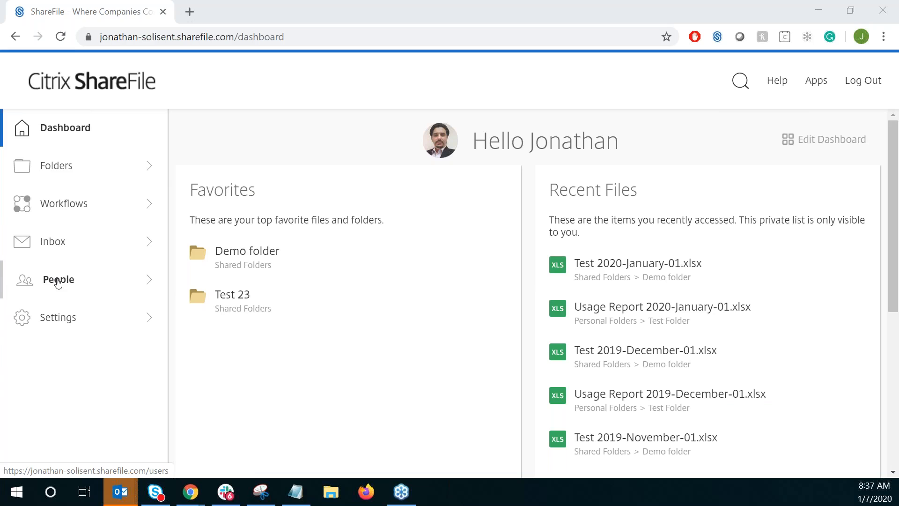
- Open the second employee's profile from the employee list, view the options for deleting the employee from the system, and cancel the deletion
{"action": "left_click", "coordinate": [58, 281]}
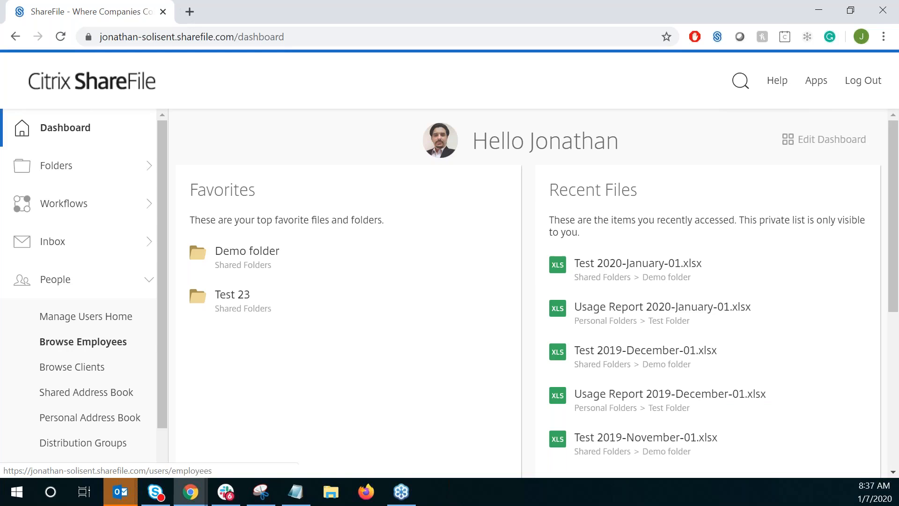
{"action": "left_click", "coordinate": [73, 350]}
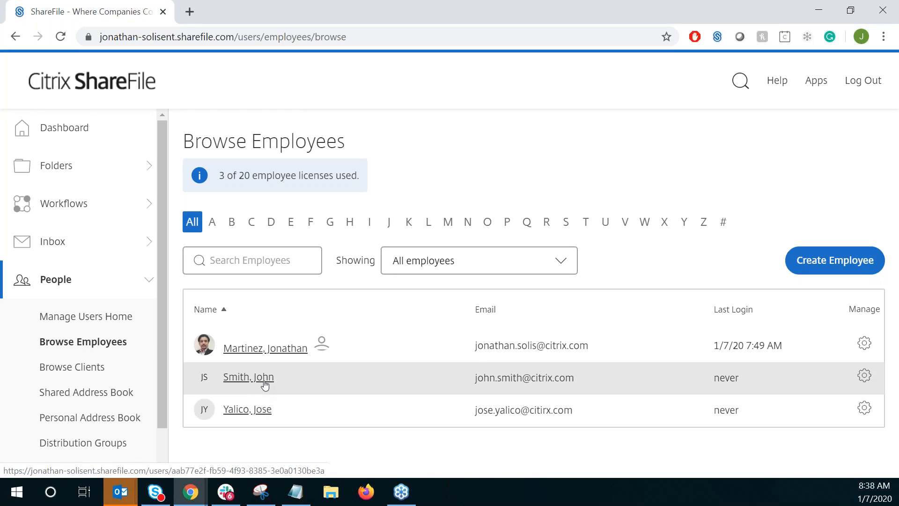
{"action": "left_click", "coordinate": [265, 385]}
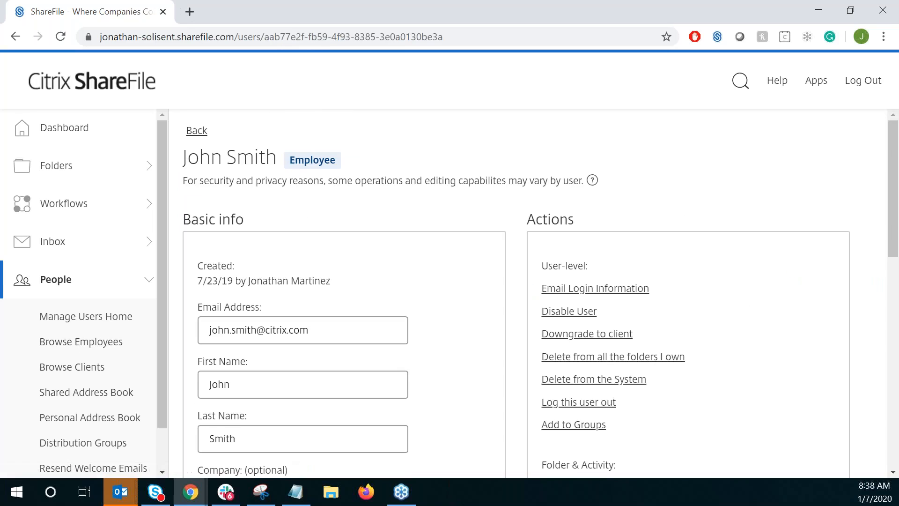
{"action": "left_click", "coordinate": [601, 380]}
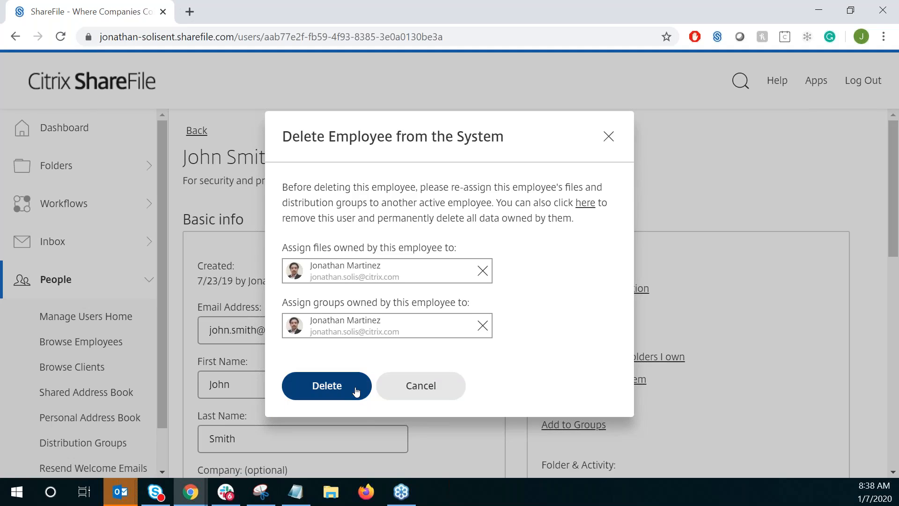
{"action": "left_click", "coordinate": [429, 386]}
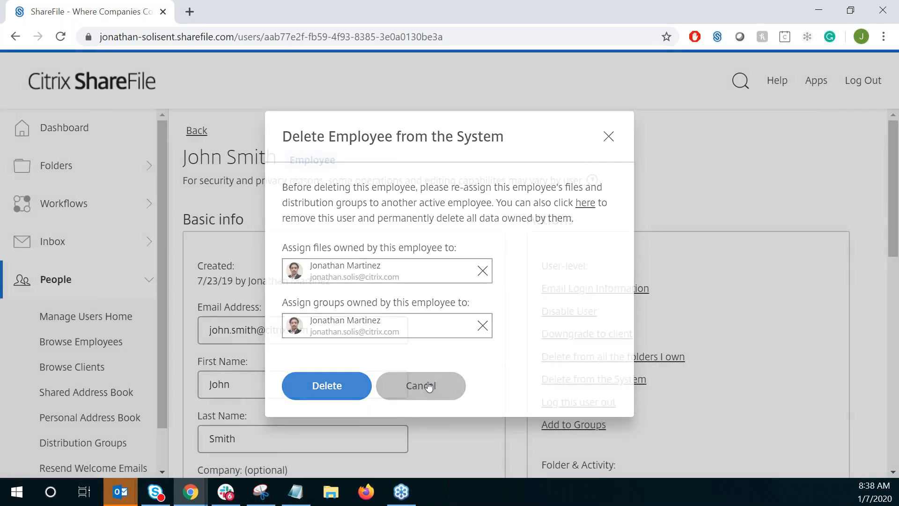
- Open the second client's profile from the client list, view the confirmation for deleting the client from the system, and cancel it
{"action": "scroll", "coordinate": [157, 336], "scroll_direction": "down", "scroll_amount": 1}
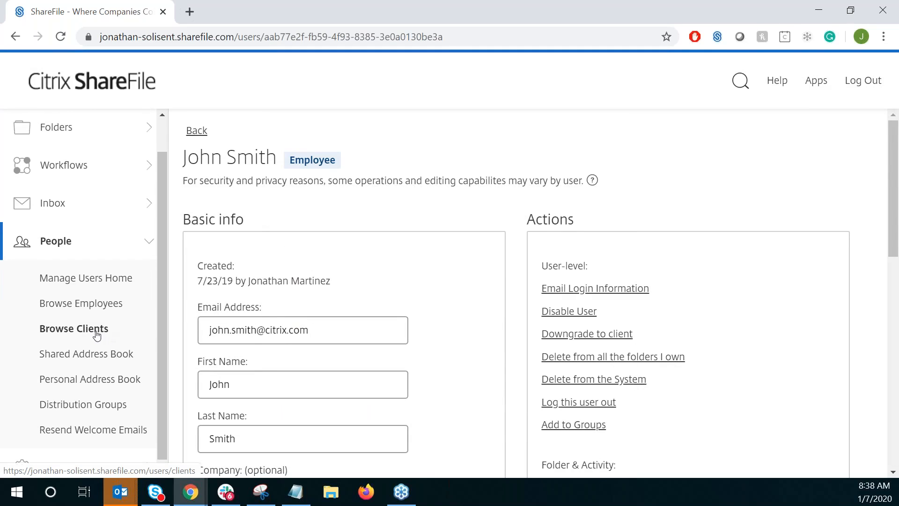
{"action": "left_click", "coordinate": [97, 335]}
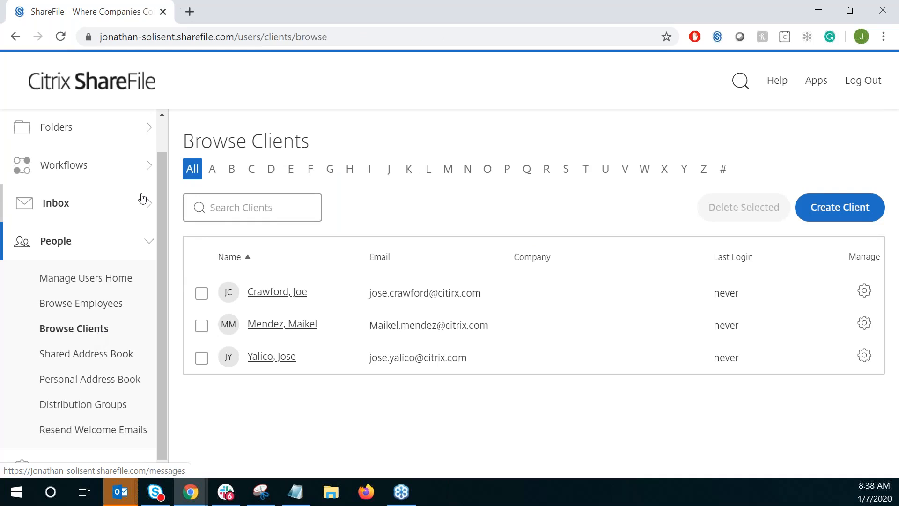
{"action": "left_click", "coordinate": [238, 216]}
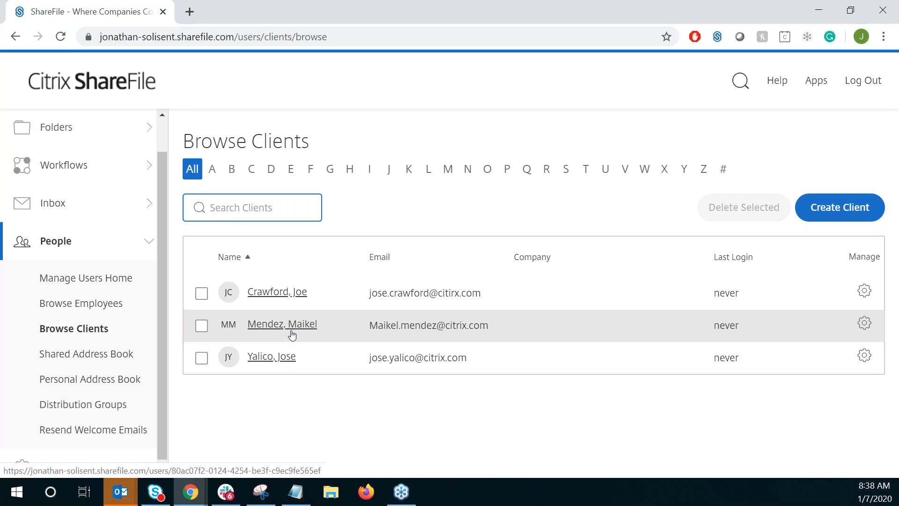
{"action": "left_click", "coordinate": [292, 334]}
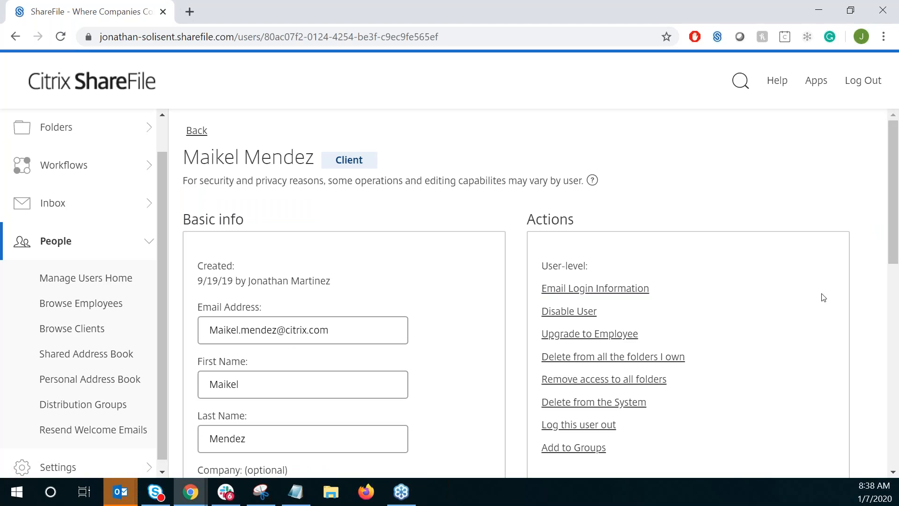
{"action": "left_click", "coordinate": [605, 410]}
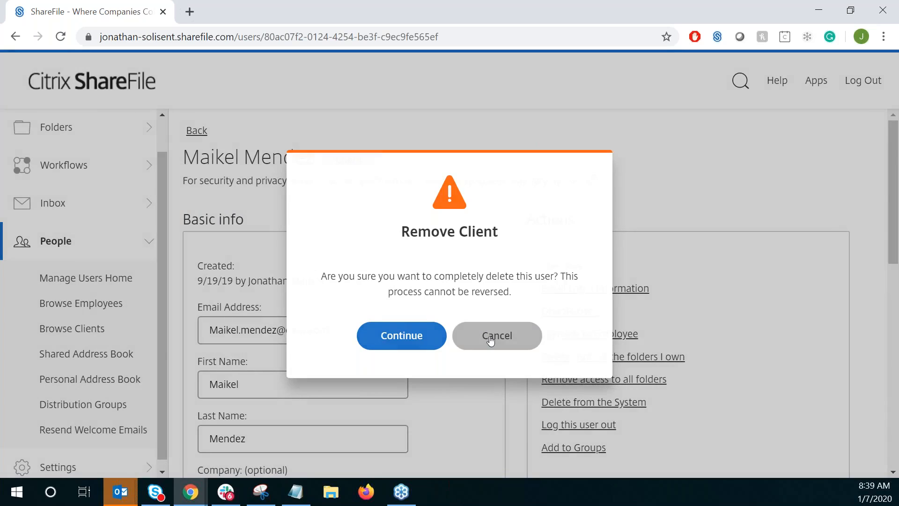
{"action": "left_click", "coordinate": [491, 340]}
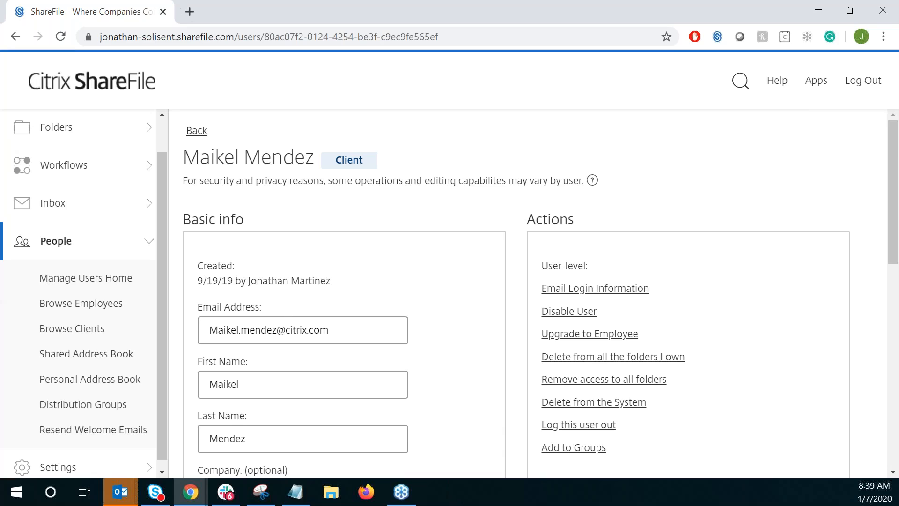
{"action": "left_click", "coordinate": [52, 202]}
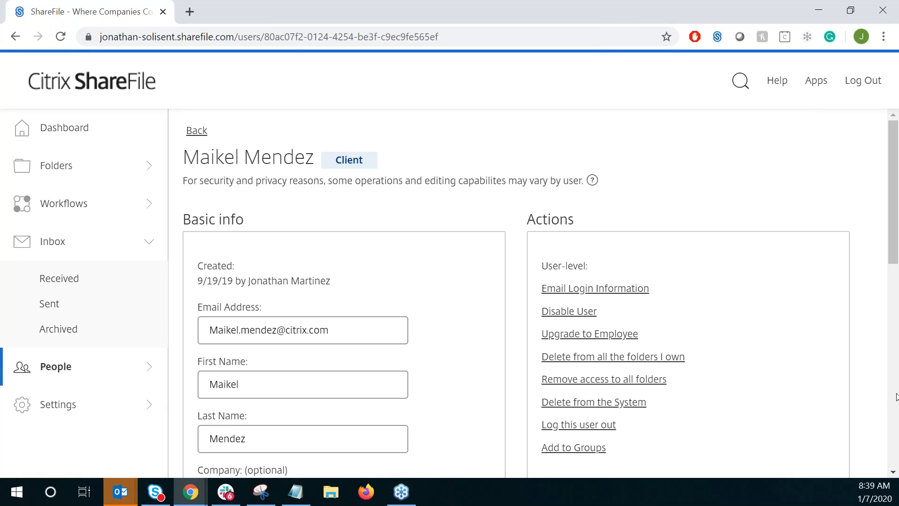
{"action": "key", "text": "alt+Tab"}
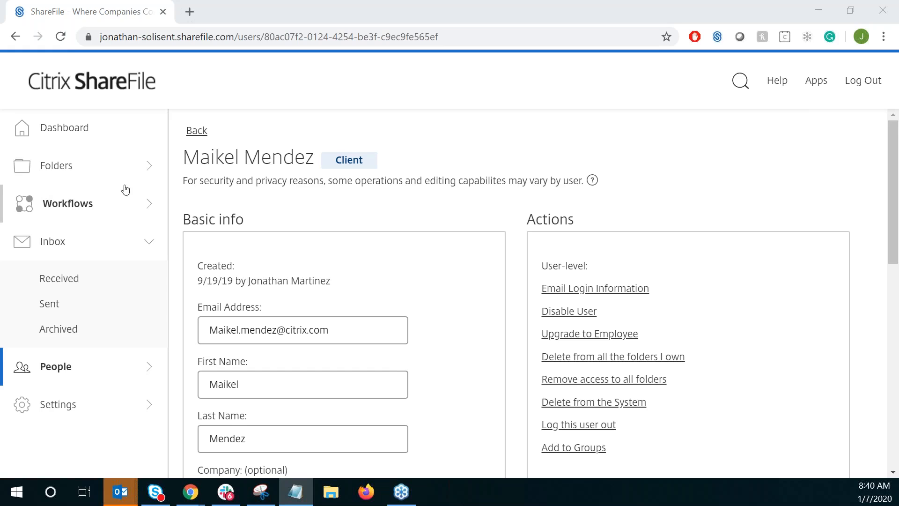
- Open the second employee's profile from the employee list and expand the User Access section of the employee user settings
{"action": "left_click", "coordinate": [65, 375]}
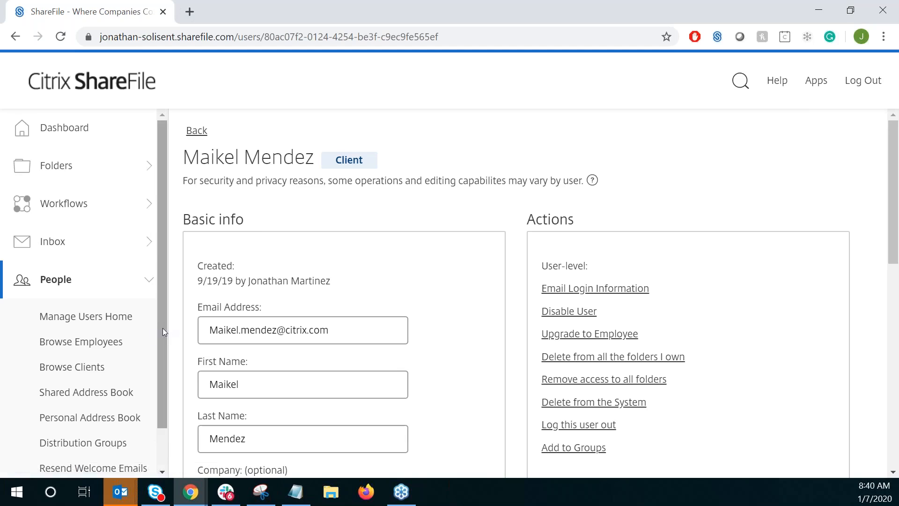
{"action": "scroll", "coordinate": [160, 370], "scroll_direction": "down", "scroll_amount": 1}
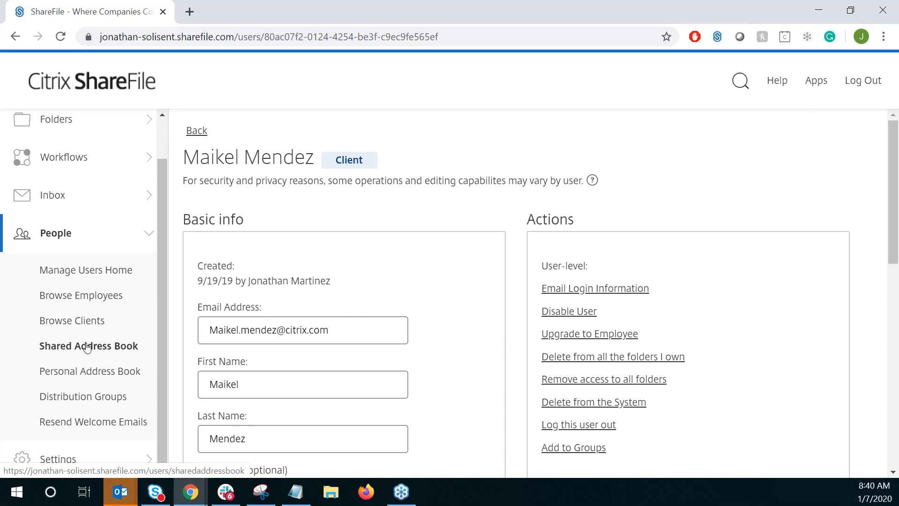
{"action": "left_click", "coordinate": [85, 302]}
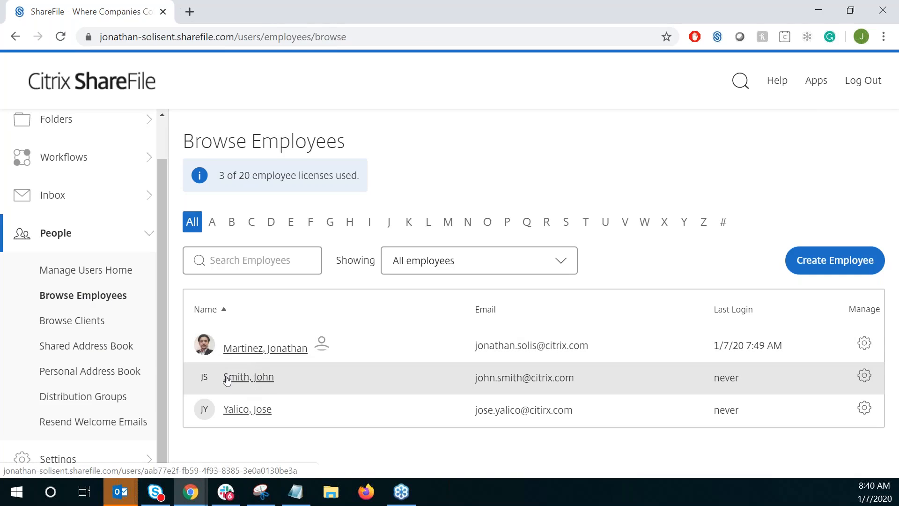
{"action": "left_click", "coordinate": [243, 383]}
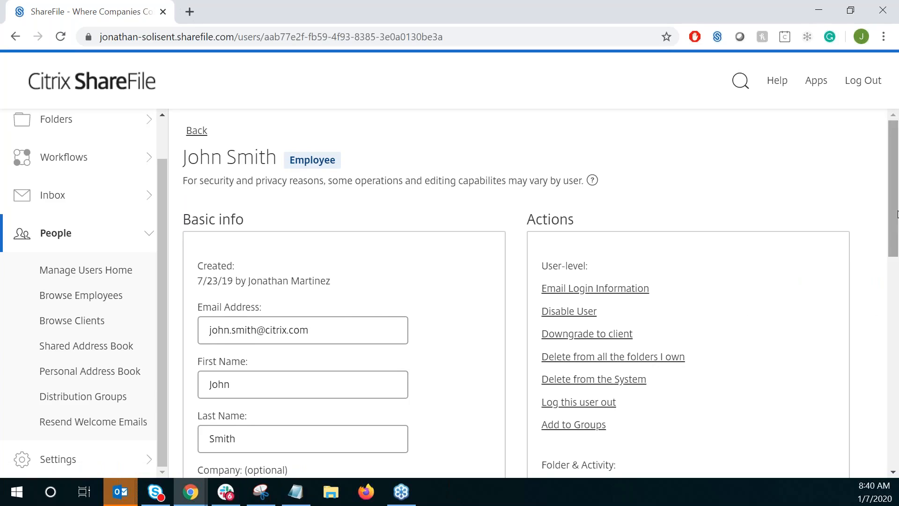
{"action": "left_click_drag", "start_coordinate": [887, 224], "coordinate": [886, 429]}
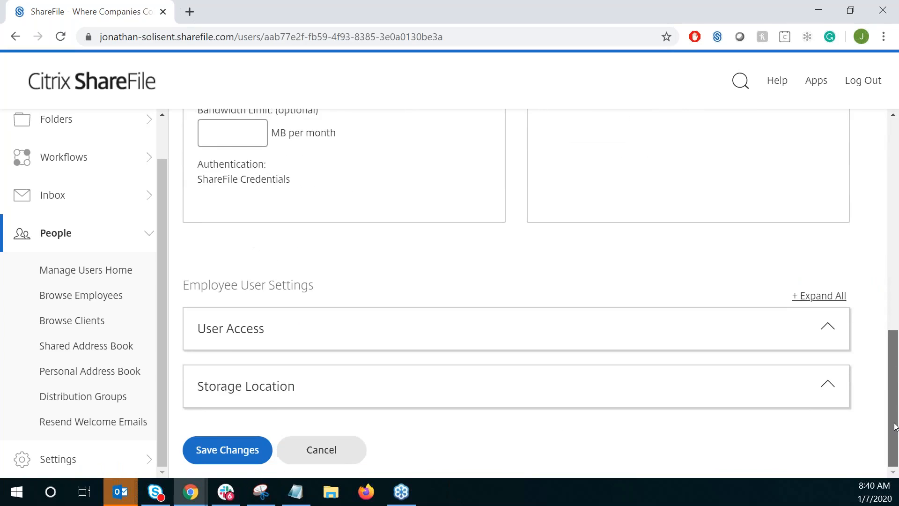
{"action": "left_click", "coordinate": [253, 334]}
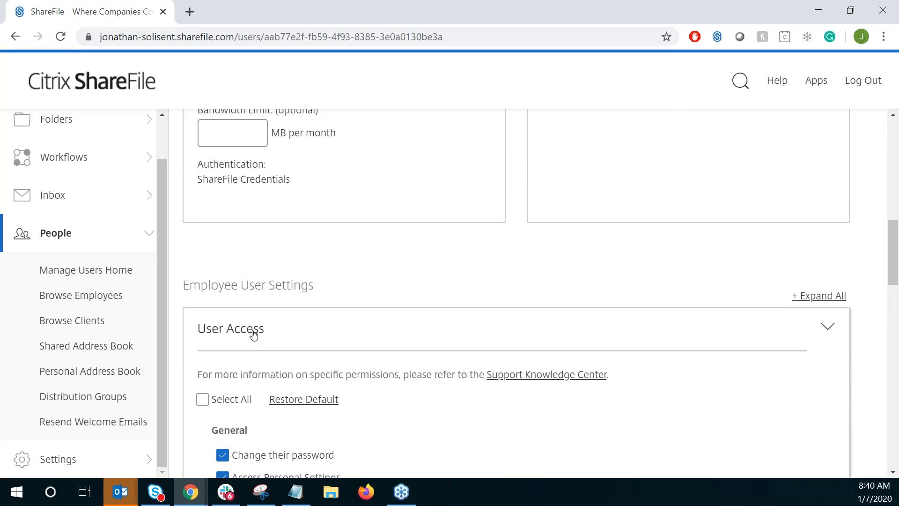
- Select all user access permissions for the employee and review the full permission list
{"action": "left_click", "coordinate": [213, 401]}
{"action": "mouse_move", "coordinate": [894, 266]}
{"action": "left_mouse_down"}
{"action": "mouse_move", "coordinate": [890, 311]}
{"action": "mouse_move", "coordinate": [860, 387]}
{"action": "left_mouse_up"}
{"action": "scroll", "coordinate": [857, 389], "scroll_direction": "down", "scroll_amount": 5}
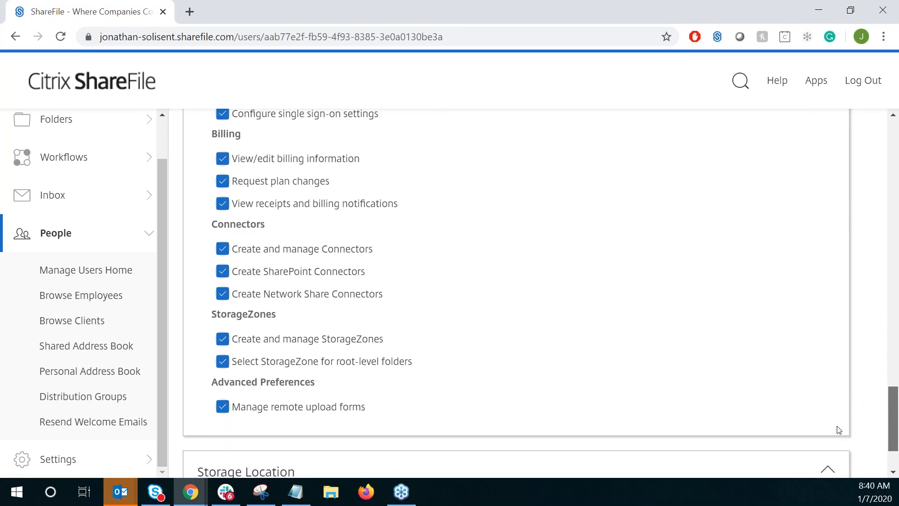
{"action": "scroll", "coordinate": [836, 403], "scroll_direction": "up", "scroll_amount": 9}
{"action": "scroll", "coordinate": [829, 358], "scroll_direction": "up", "scroll_amount": 4}
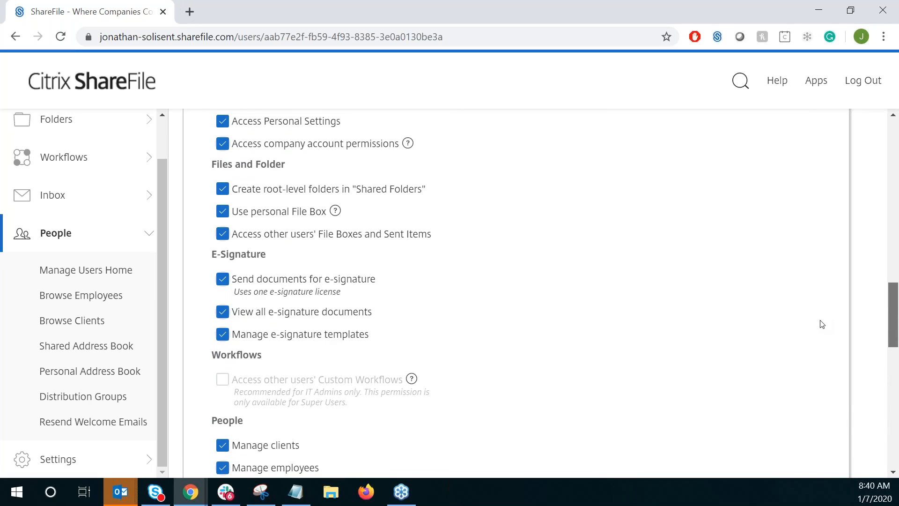
{"action": "scroll", "coordinate": [819, 318], "scroll_direction": "up", "scroll_amount": 3}
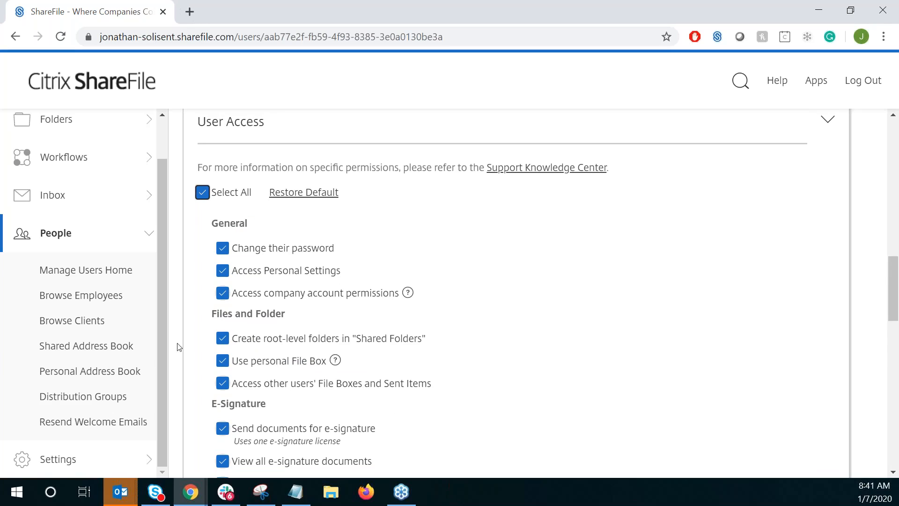
- Open the Admin Overview with the account summary in the admin settings
{"action": "left_click", "coordinate": [56, 230]}
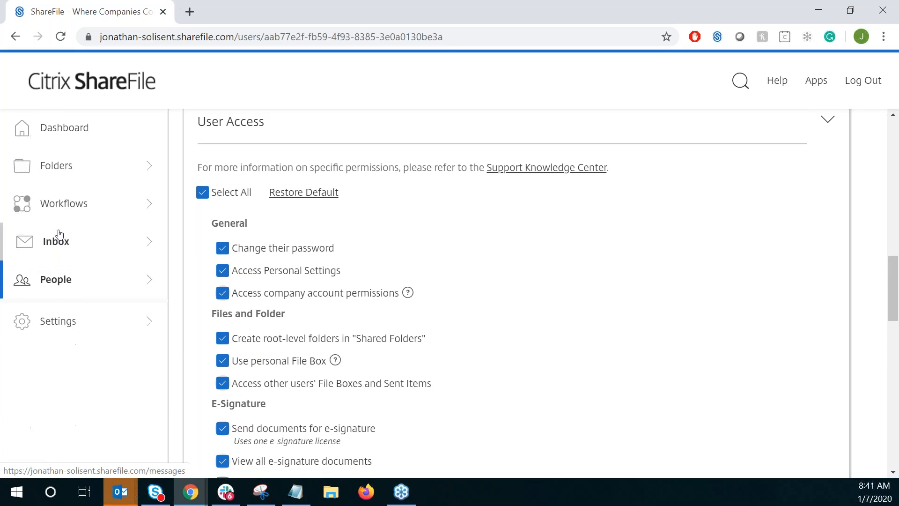
{"action": "left_click", "coordinate": [66, 326]}
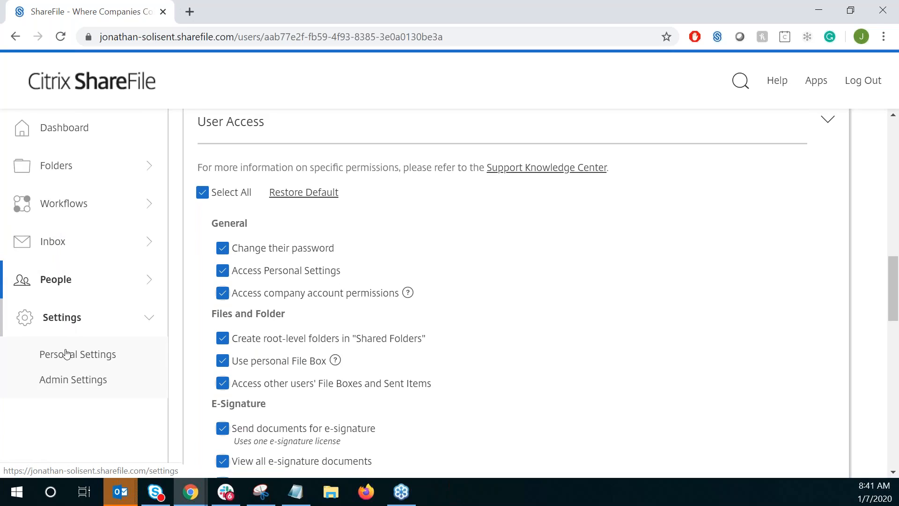
{"action": "left_click", "coordinate": [64, 385]}
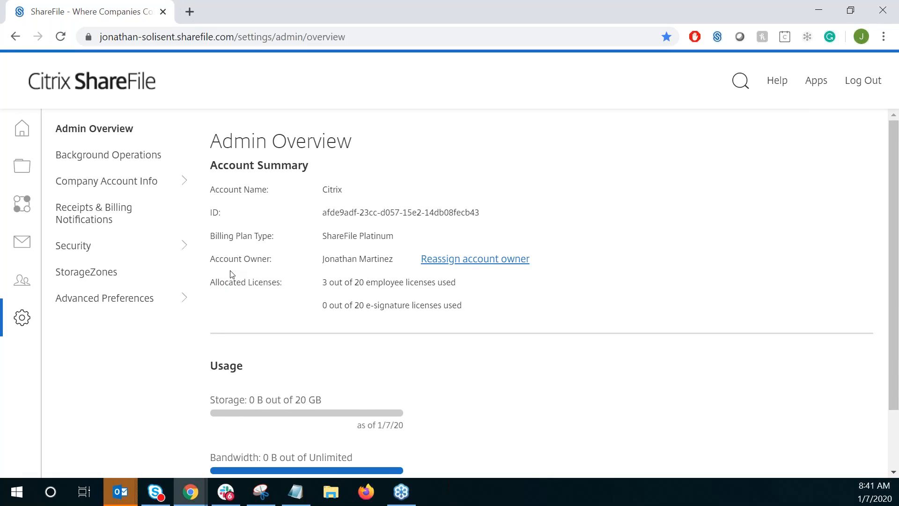
- Start reassigning the account owner, search for john and choose the matching employee, and cancel the reassignment
{"action": "left_click", "coordinate": [450, 260]}
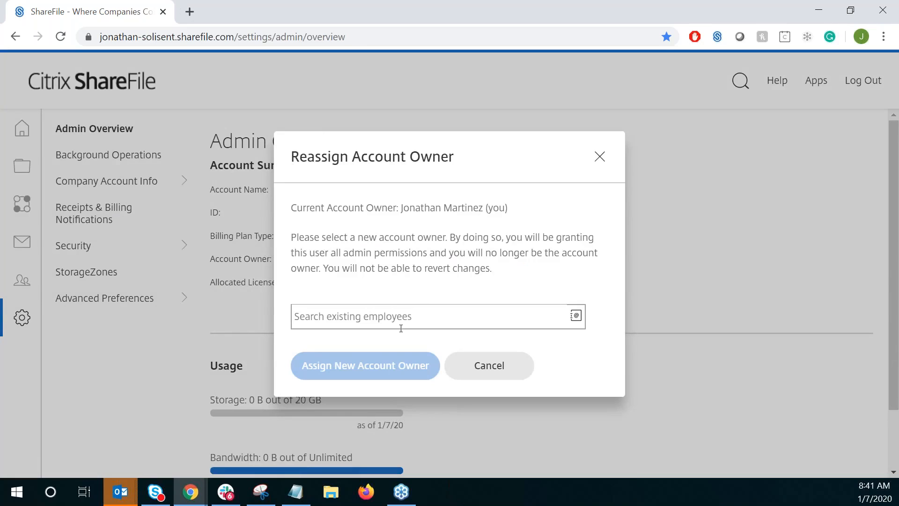
{"action": "left_click", "coordinate": [401, 326]}
{"action": "type", "text": "john"}
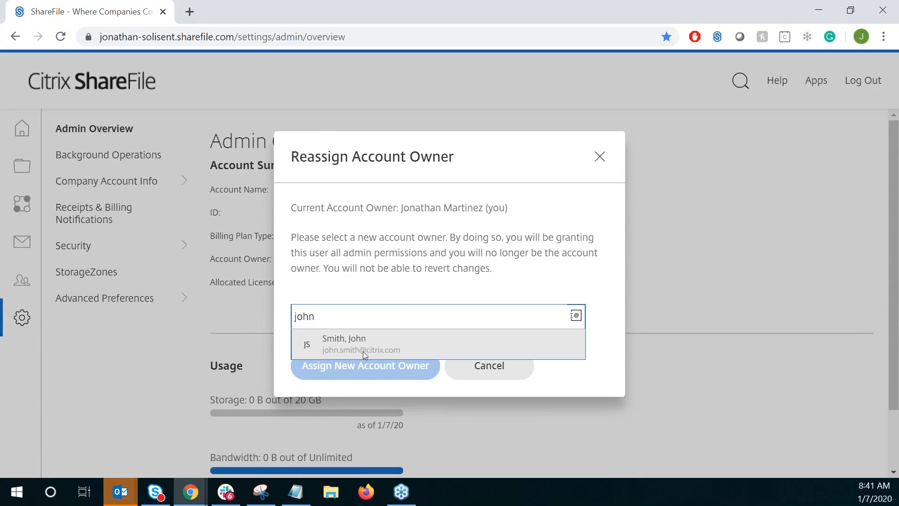
{"action": "left_click", "coordinate": [363, 351]}
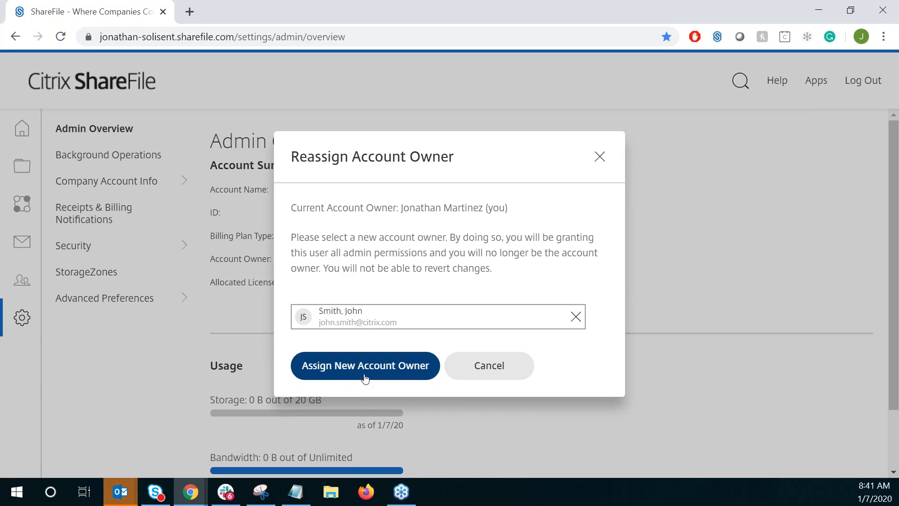
{"action": "left_click", "coordinate": [510, 371]}
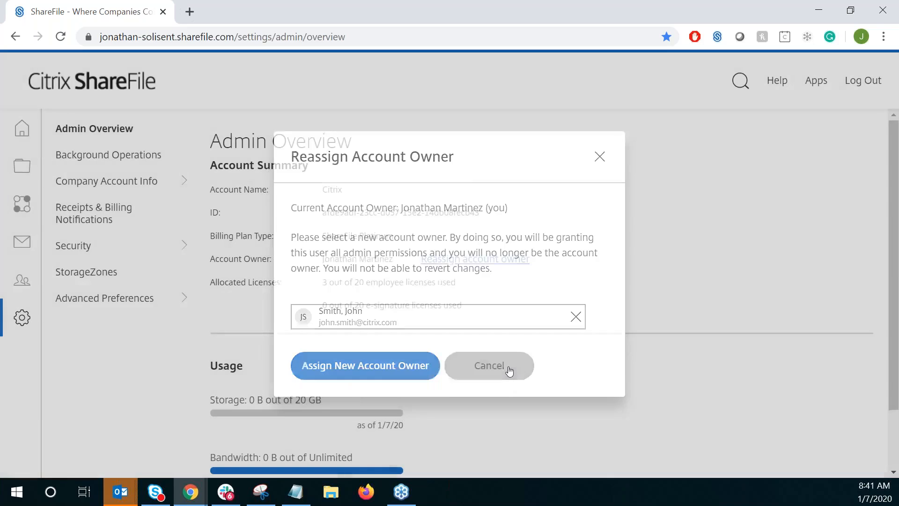
- Return to the Manage Users home page for managing people
{"action": "mouse_move", "coordinate": [25, 128]}
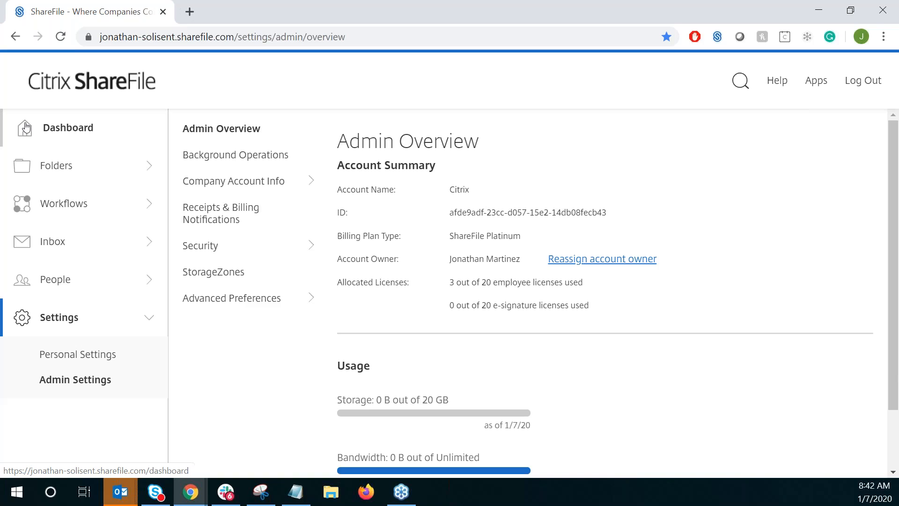
{"action": "left_click", "coordinate": [65, 289]}
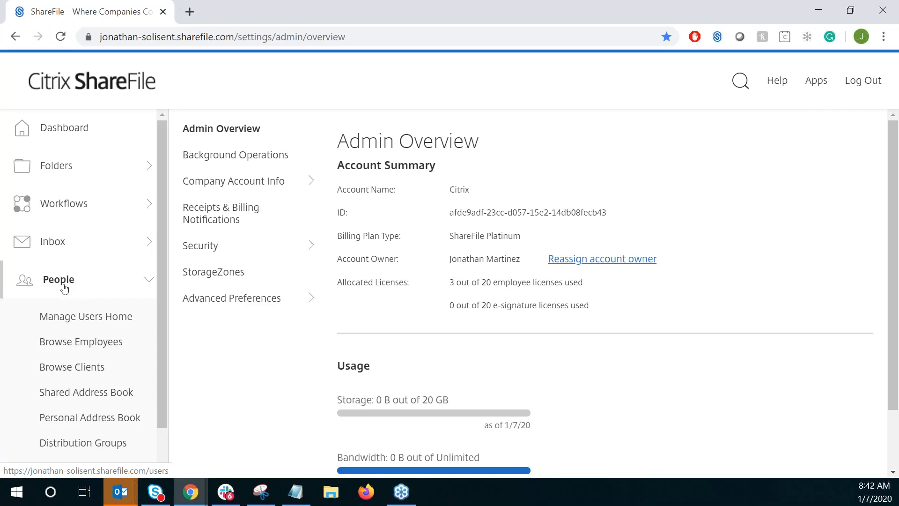
{"action": "left_click", "coordinate": [84, 323]}
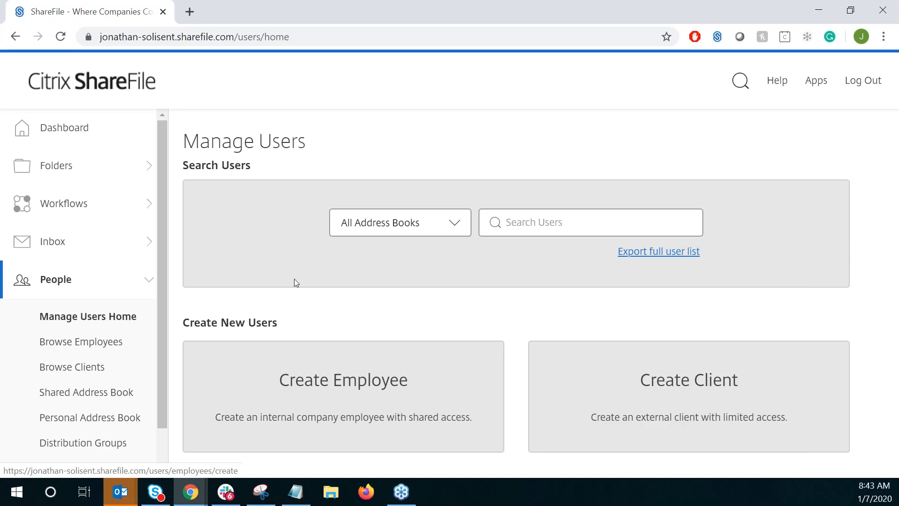
- View the list of shared folders in the account
{"action": "left_click", "coordinate": [63, 169]}
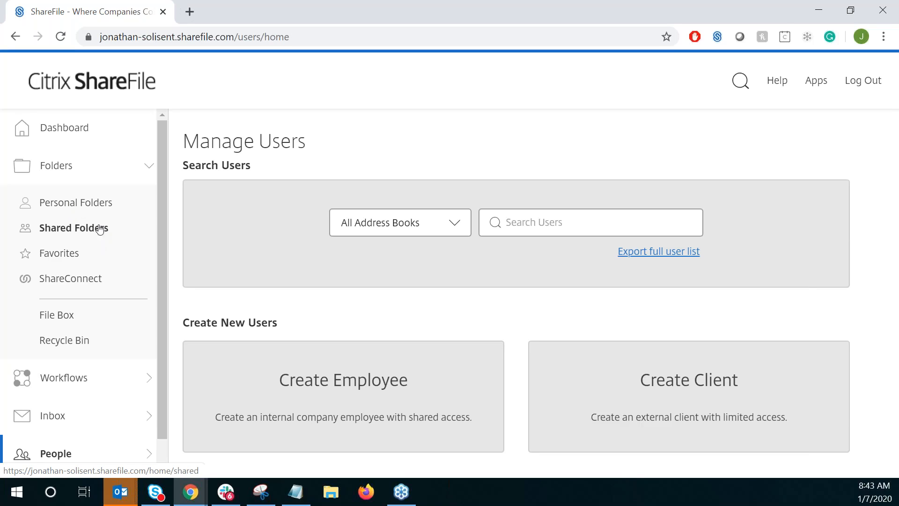
{"action": "left_click", "coordinate": [72, 229]}
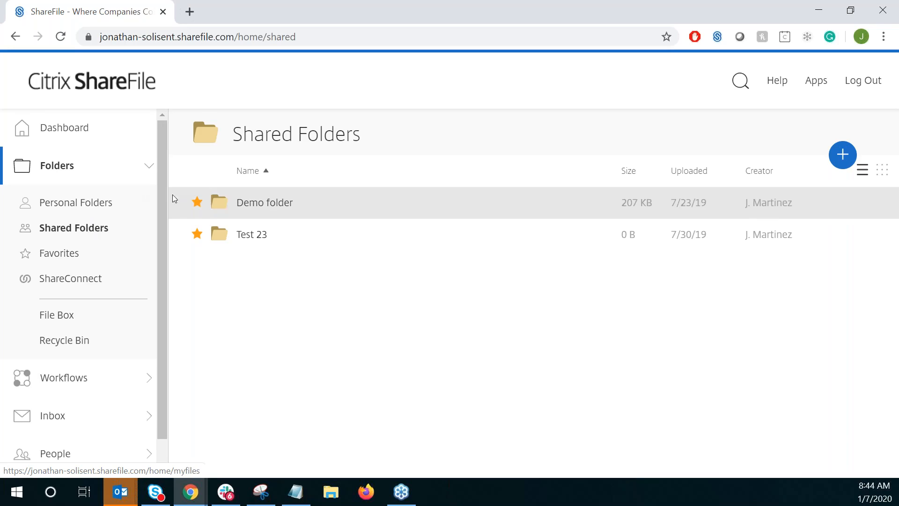
{"action": "left_click_drag", "start_coordinate": [162, 197], "coordinate": [156, 262]}
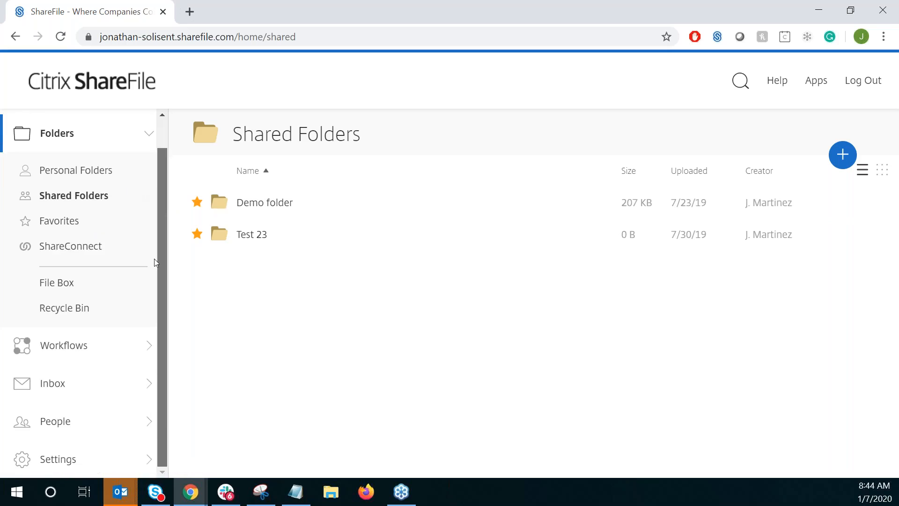
- Open the Create New Employee form from the Manage Users home page and add a second blank employee entry
{"action": "left_click", "coordinate": [60, 425]}
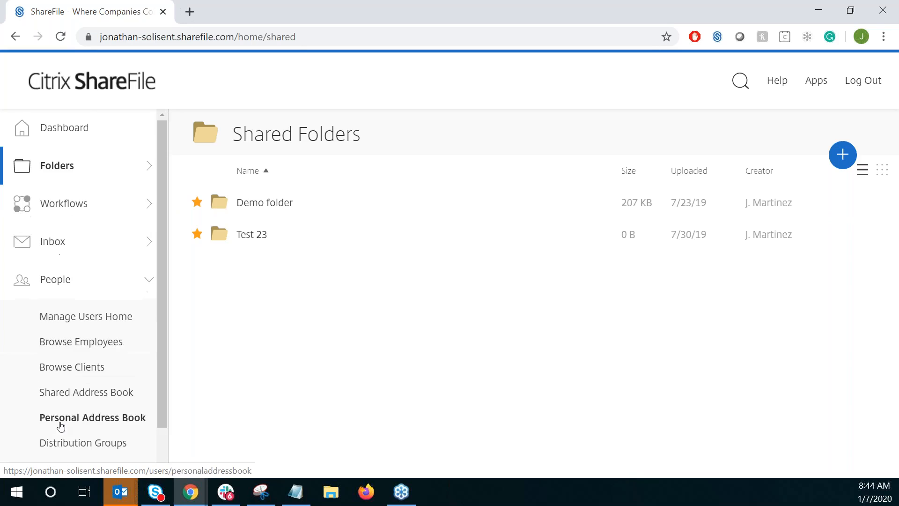
{"action": "left_click", "coordinate": [75, 320]}
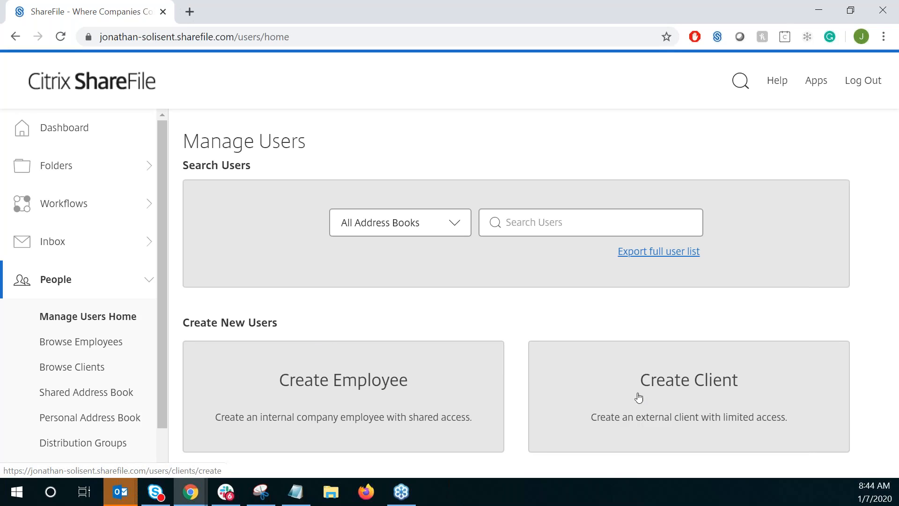
{"action": "left_click", "coordinate": [398, 382]}
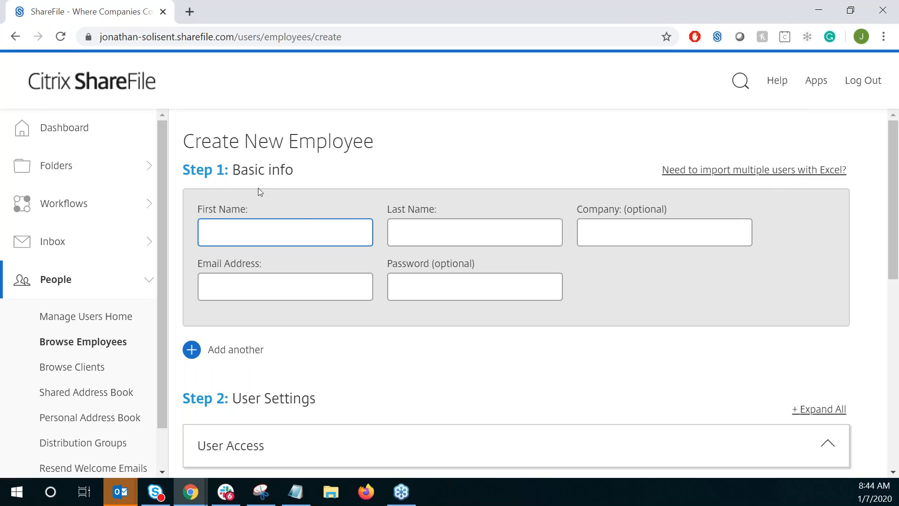
{"action": "left_click", "coordinate": [223, 353]}
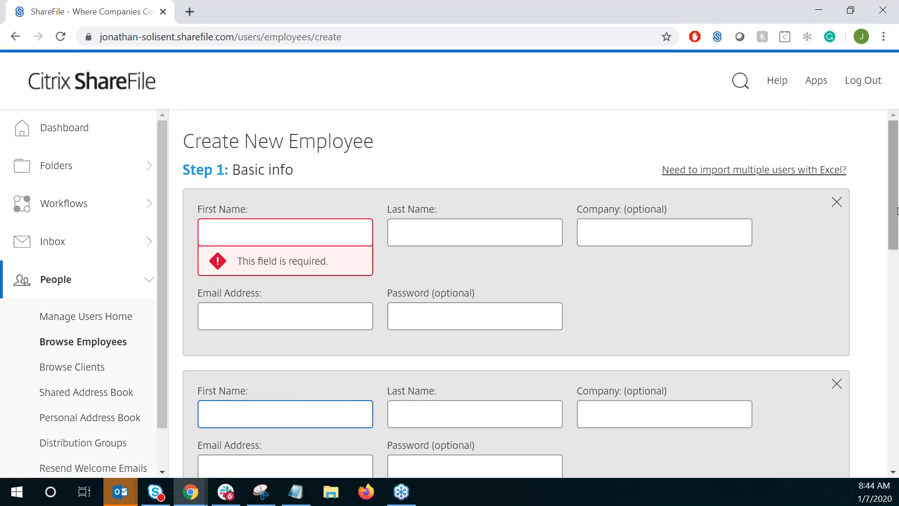
{"action": "left_click_drag", "start_coordinate": [889, 225], "coordinate": [889, 267]}
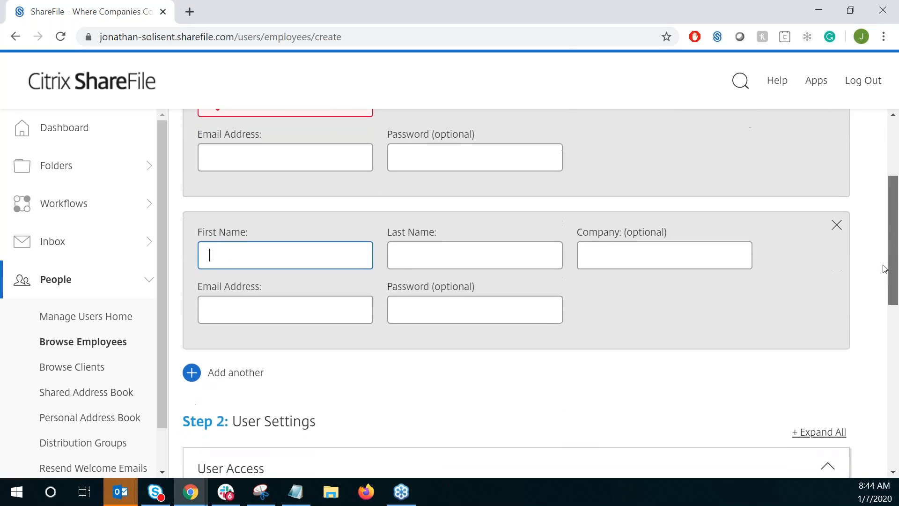
{"action": "left_click", "coordinate": [834, 239]}
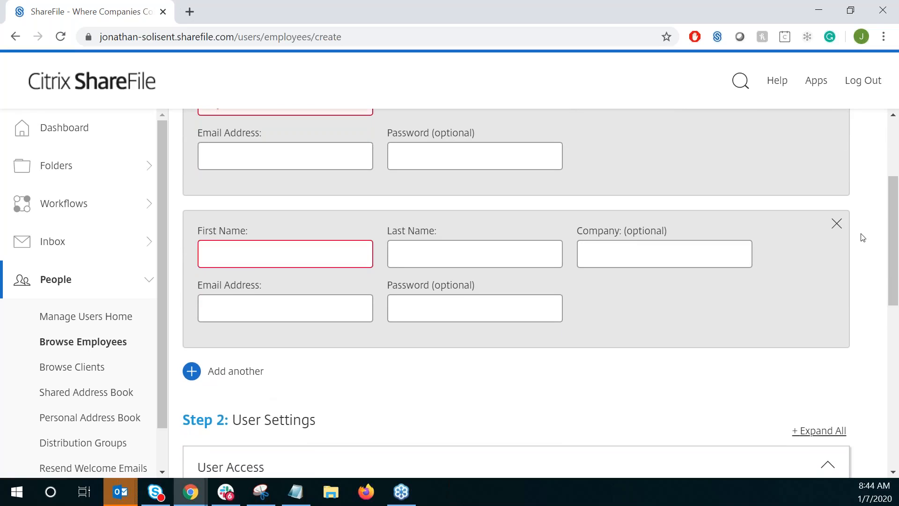
{"action": "left_click_drag", "start_coordinate": [895, 249], "coordinate": [892, 194]}
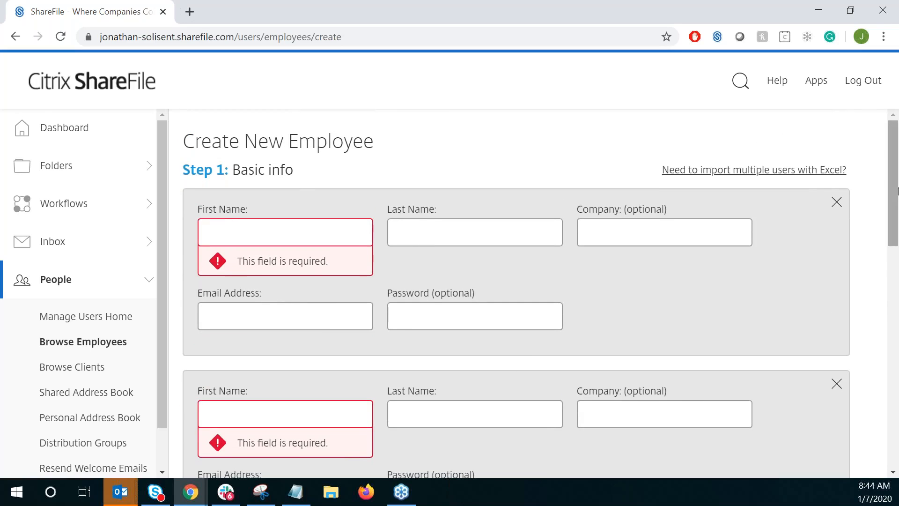
- Start importing multiple users from Excel, download the template spreadsheet, and open it
{"action": "left_click", "coordinate": [758, 172]}
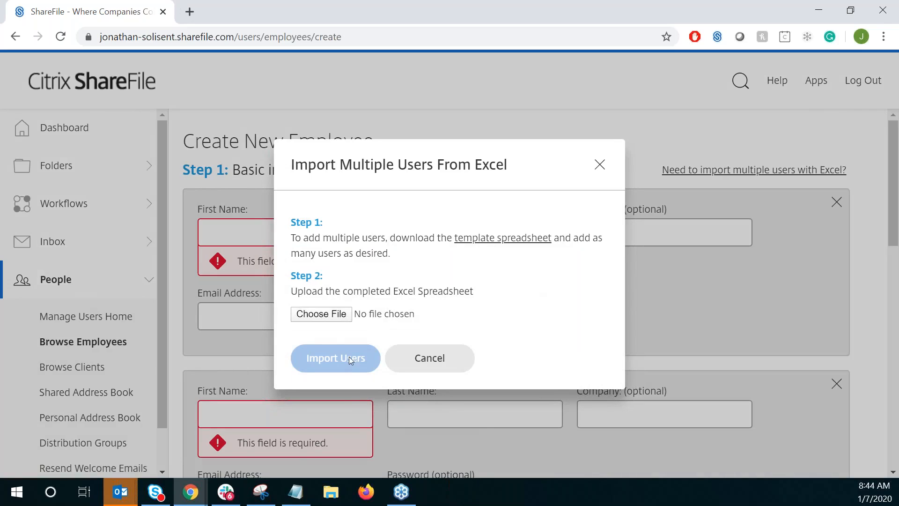
{"action": "left_click", "coordinate": [491, 239]}
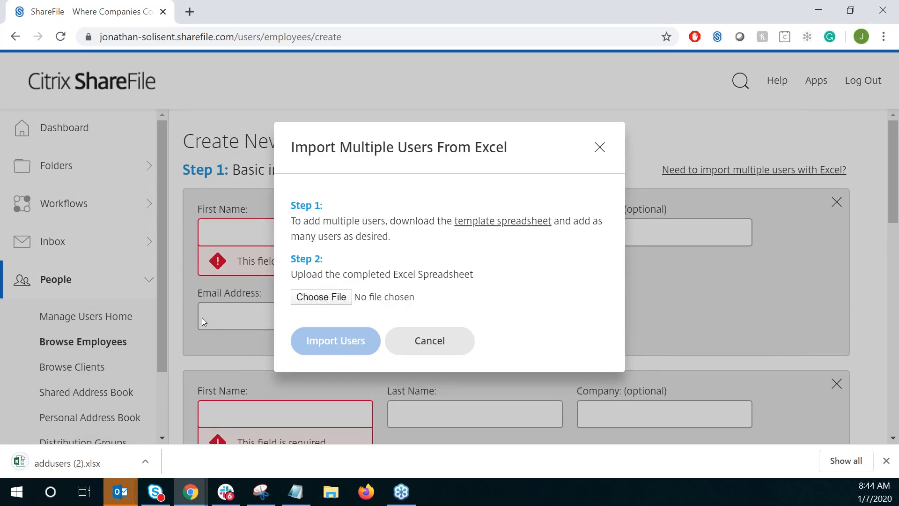
{"action": "left_click", "coordinate": [87, 457]}
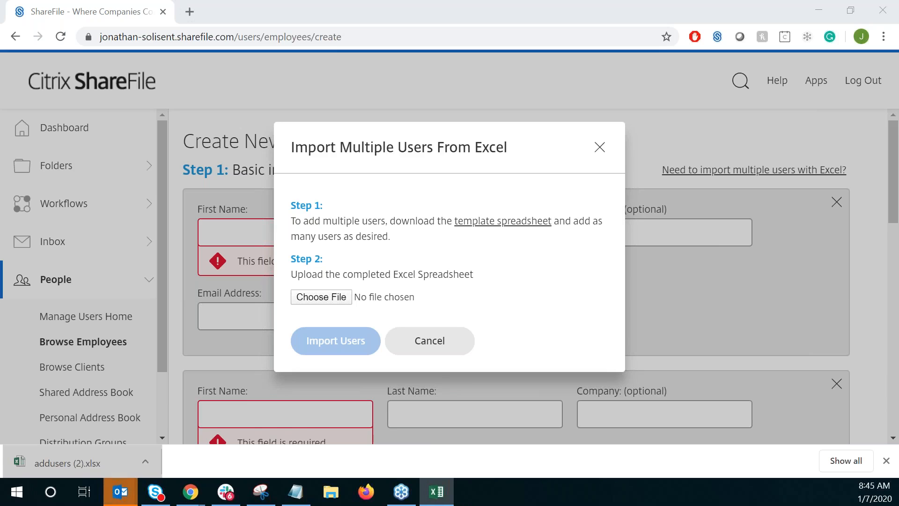
- Examine the user columns and sample rows in the import template, close the workbook, and cancel the user import
{"action": "left_click_drag", "start_coordinate": [654, 101], "coordinate": [338, 91]}
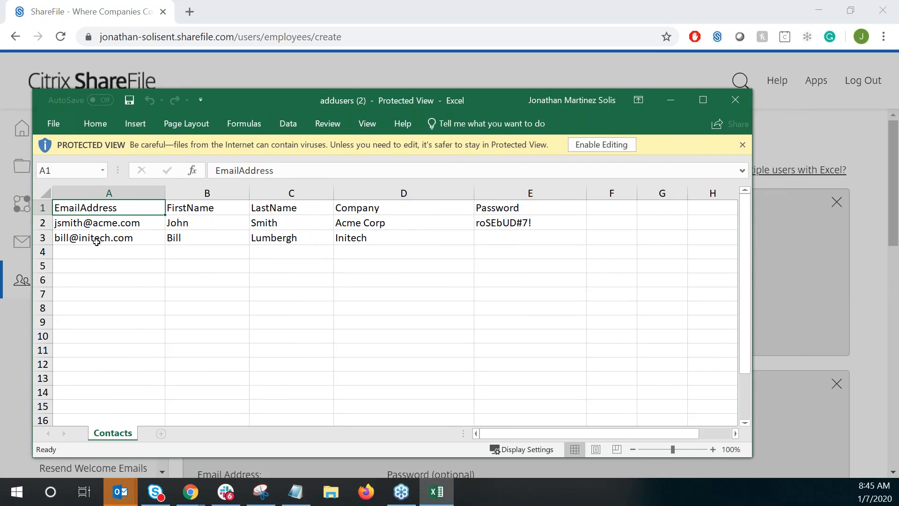
{"action": "left_click_drag", "start_coordinate": [95, 251], "coordinate": [101, 265]}
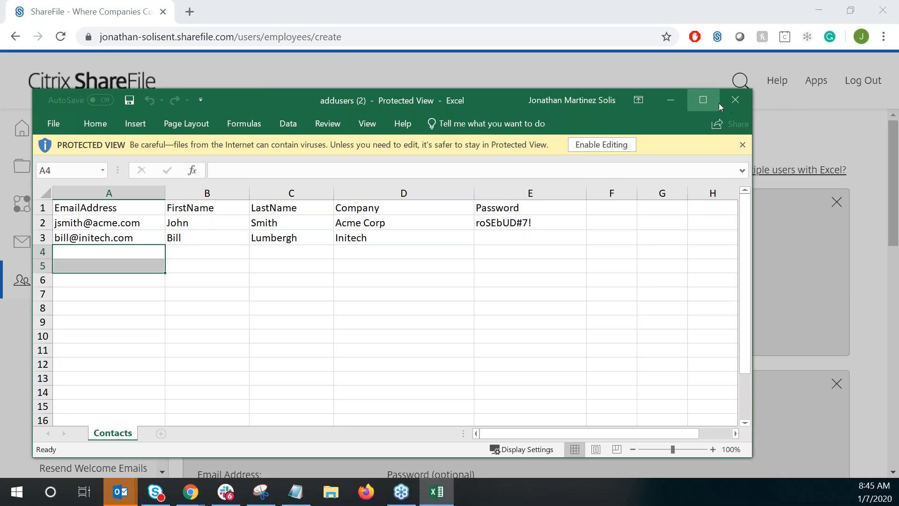
{"action": "left_click", "coordinate": [735, 99]}
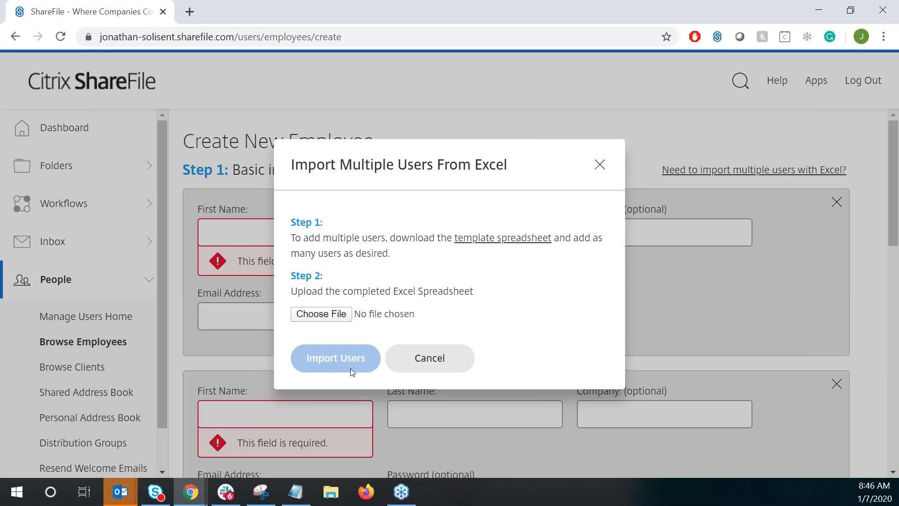
{"action": "left_click", "coordinate": [450, 368]}
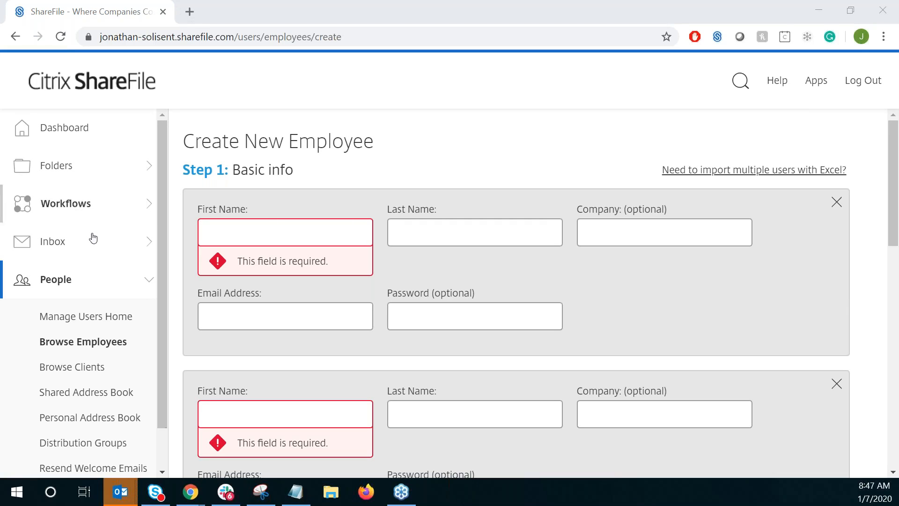
- Open the admin settings and view the Admin Overview and Background Operations pages
{"action": "left_click", "coordinate": [48, 286]}
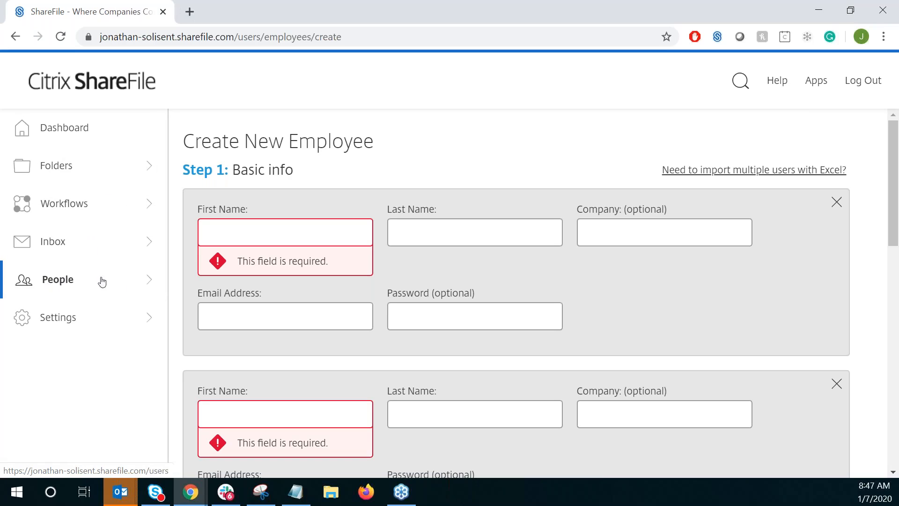
{"action": "left_click", "coordinate": [56, 315]}
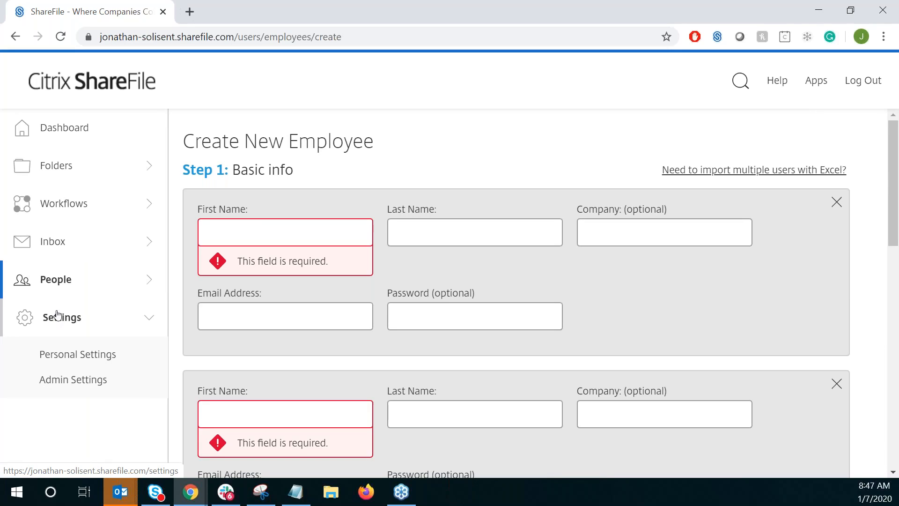
{"action": "left_click", "coordinate": [58, 388]}
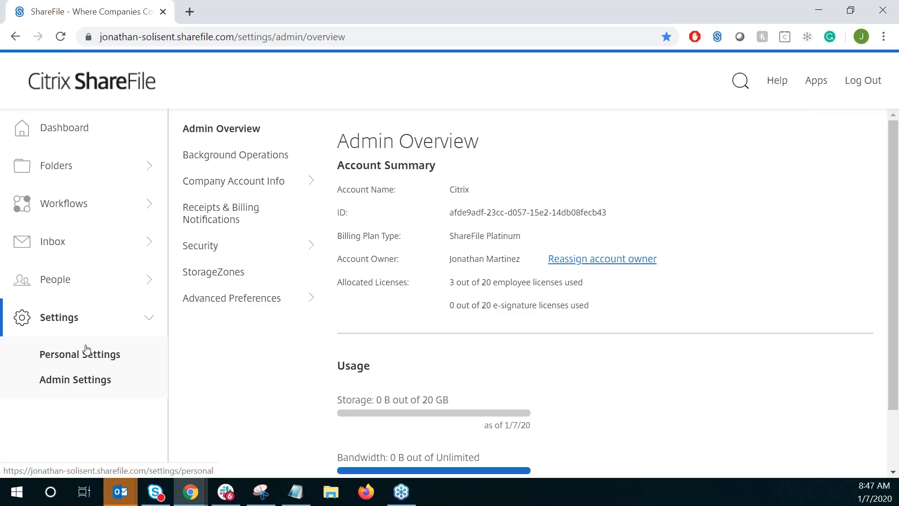
{"action": "left_click", "coordinate": [202, 156]}
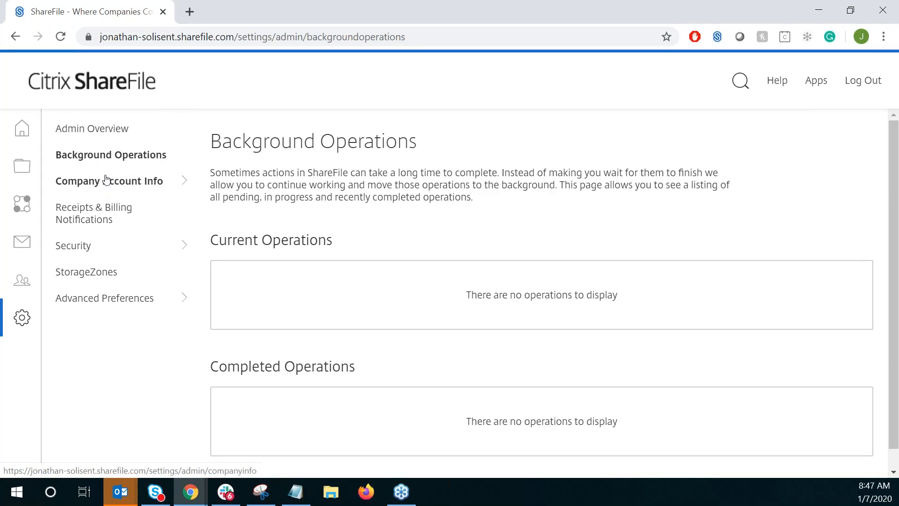
{"action": "left_click", "coordinate": [97, 134]}
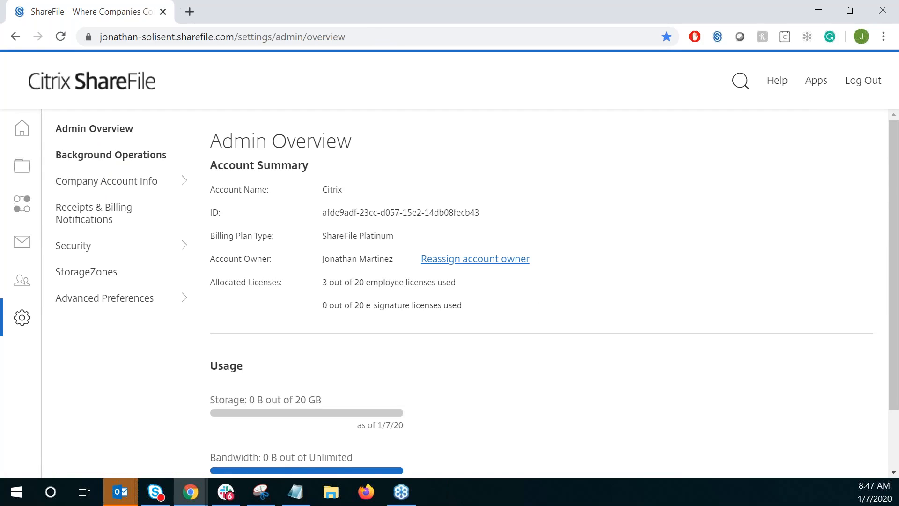
{"action": "left_click", "coordinate": [108, 155]}
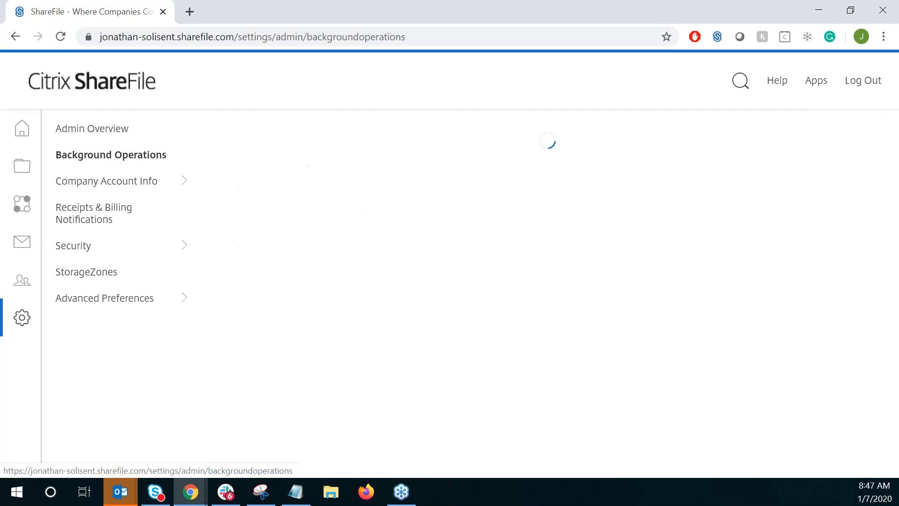
- Open the company's account reporting page, review the available report types, and start a new Usage report
{"action": "left_click", "coordinate": [106, 187]}
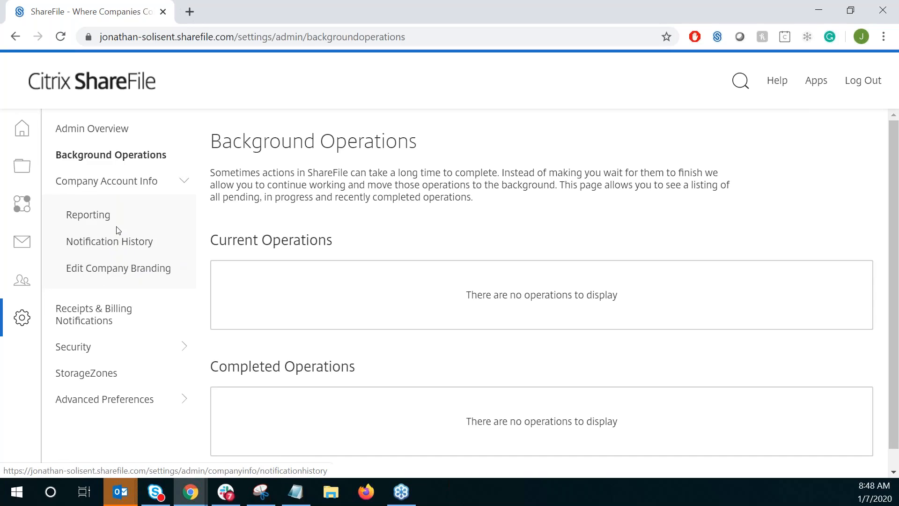
{"action": "left_click", "coordinate": [93, 220]}
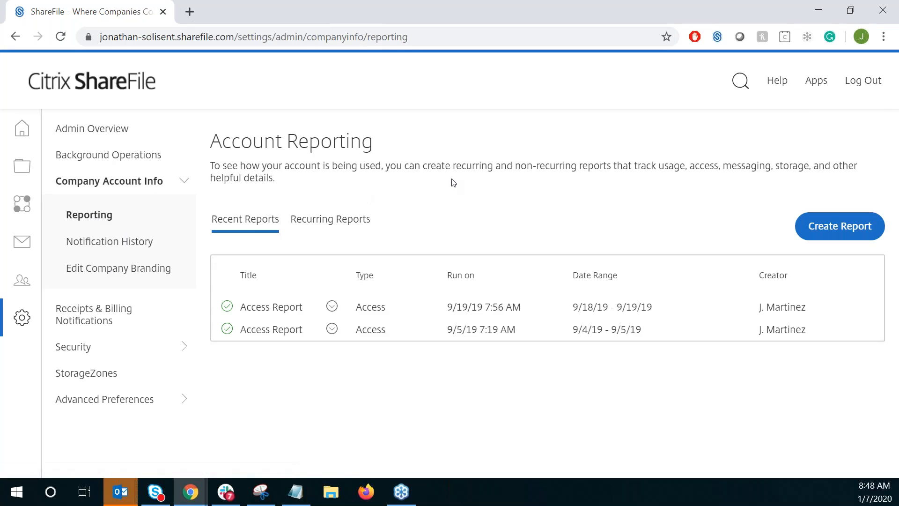
{"action": "left_click", "coordinate": [840, 226]}
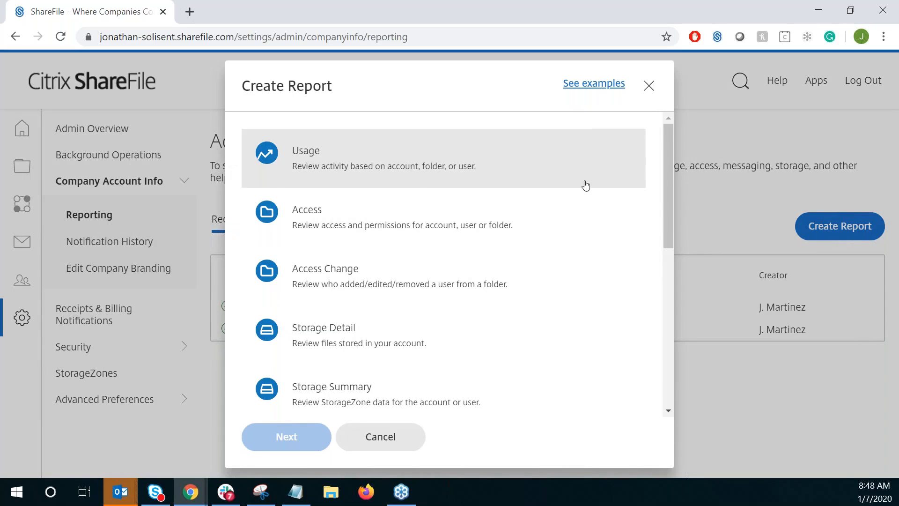
{"action": "left_click_drag", "start_coordinate": [667, 165], "coordinate": [654, 151]}
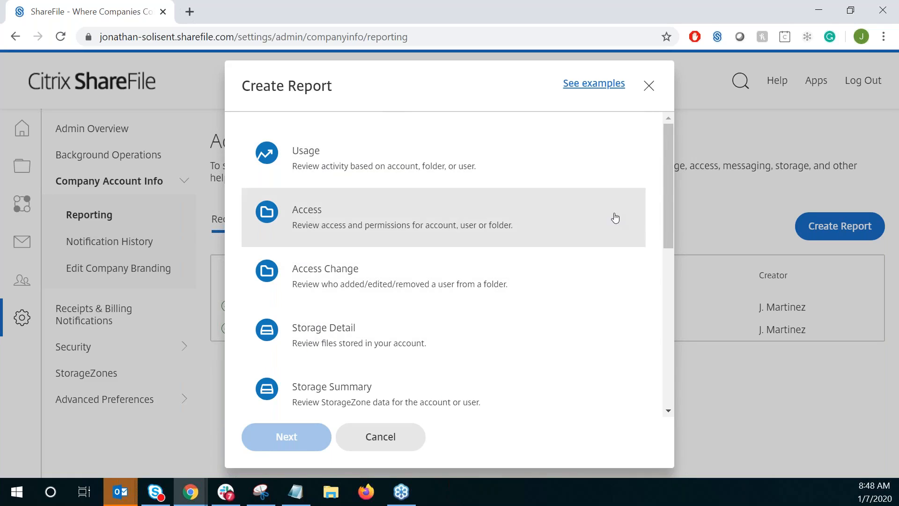
{"action": "left_click_drag", "start_coordinate": [665, 218], "coordinate": [661, 277]}
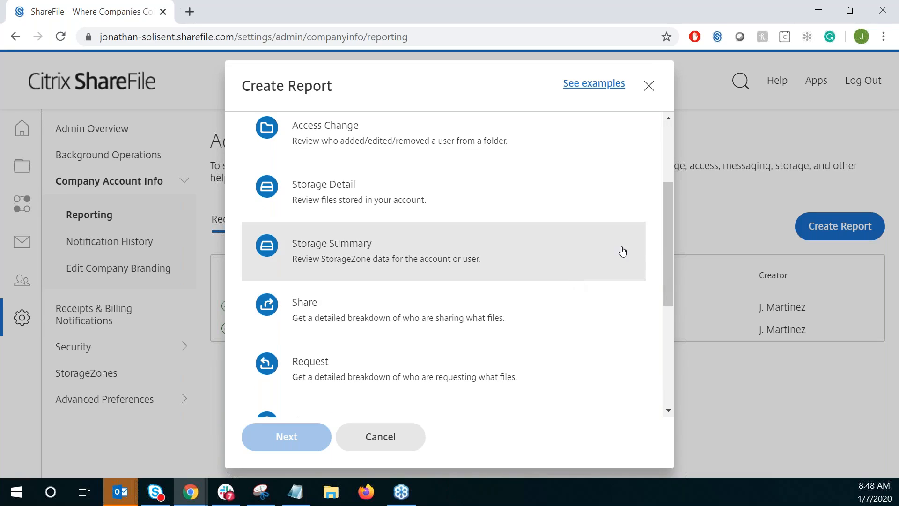
{"action": "left_click_drag", "start_coordinate": [673, 248], "coordinate": [673, 175]}
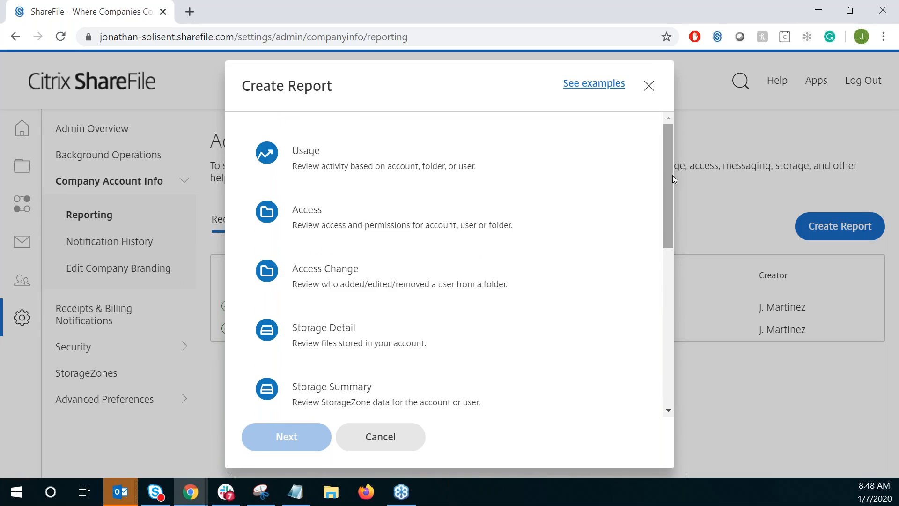
{"action": "left_click", "coordinate": [298, 159]}
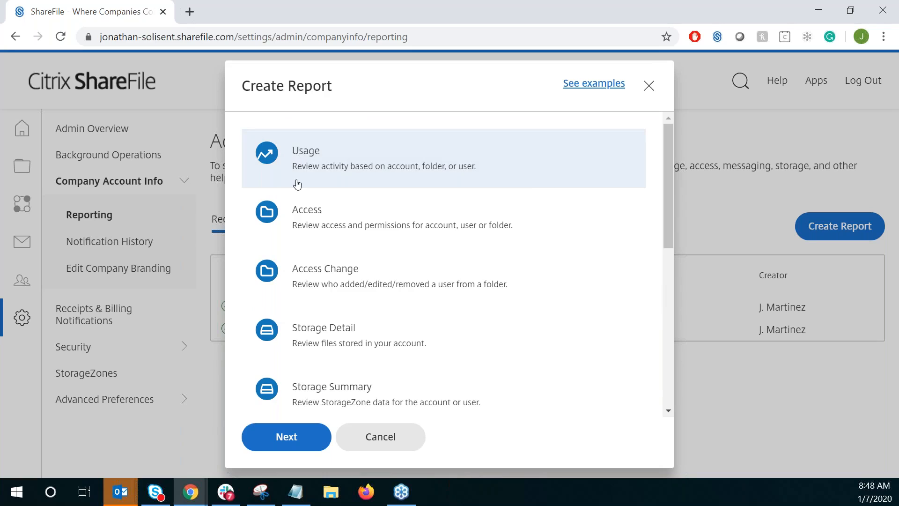
{"action": "left_click", "coordinate": [301, 449]}
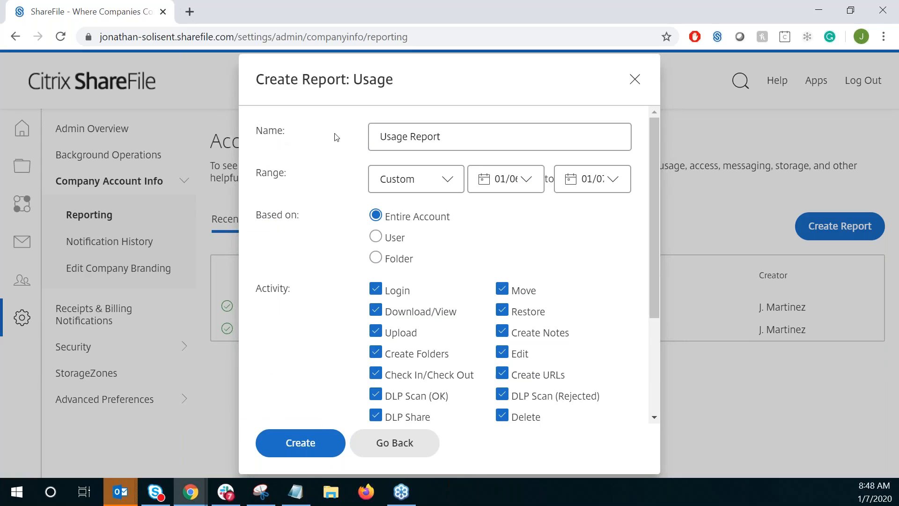
- Set the usage report's date range to This Month
{"action": "left_click_drag", "start_coordinate": [448, 135], "coordinate": [388, 137]}
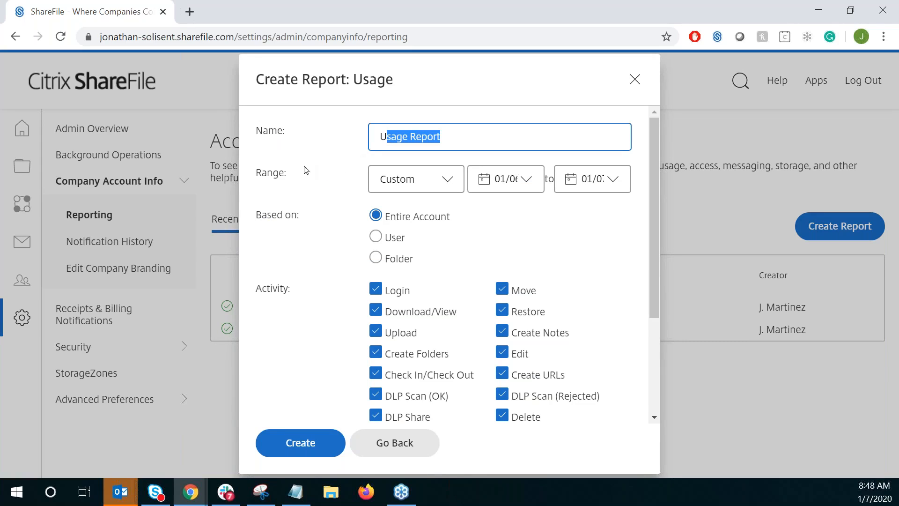
{"action": "left_click", "coordinate": [447, 182]}
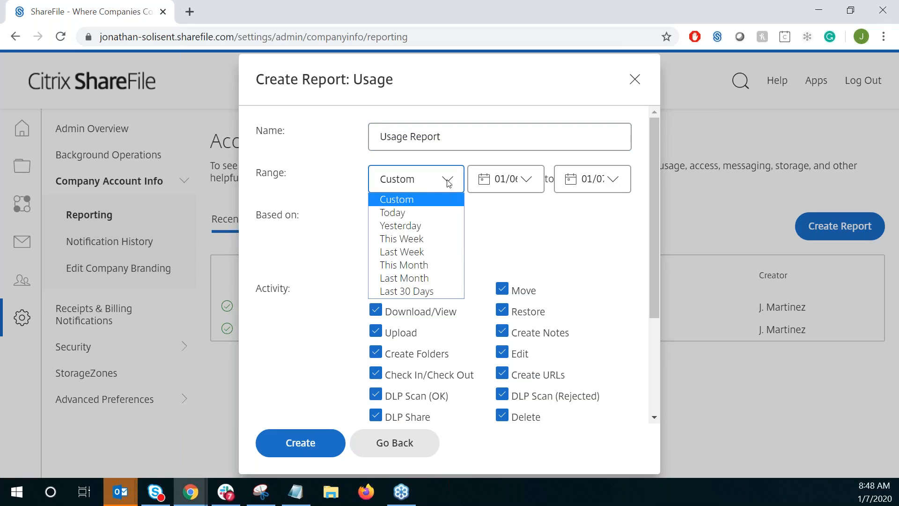
{"action": "left_click", "coordinate": [402, 212]}
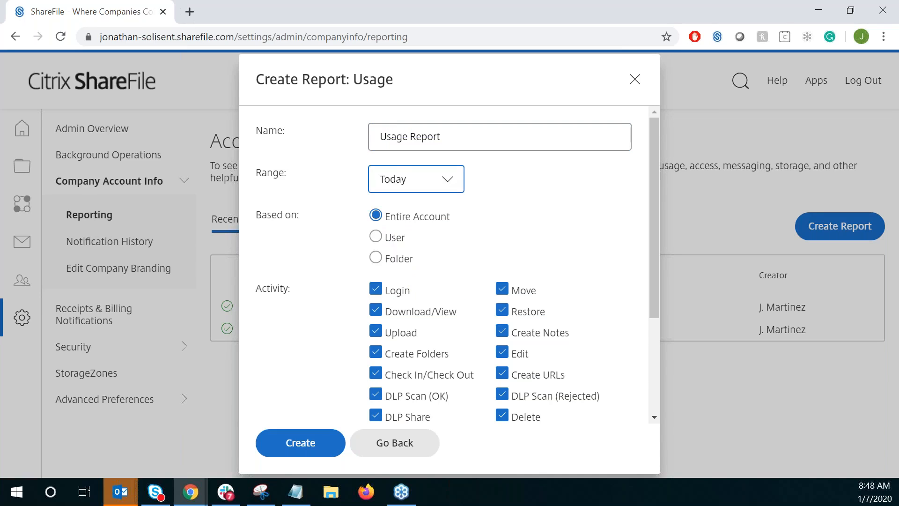
{"action": "left_click", "coordinate": [451, 183]}
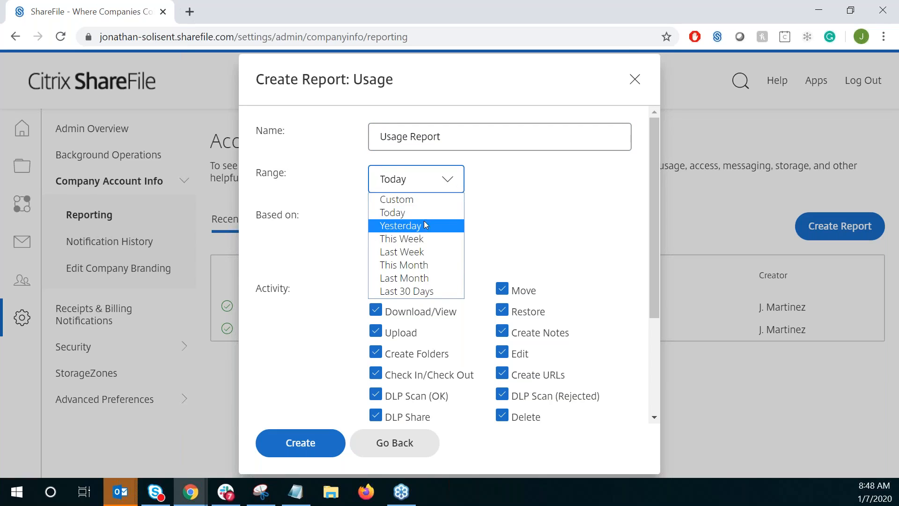
{"action": "left_click", "coordinate": [417, 265]}
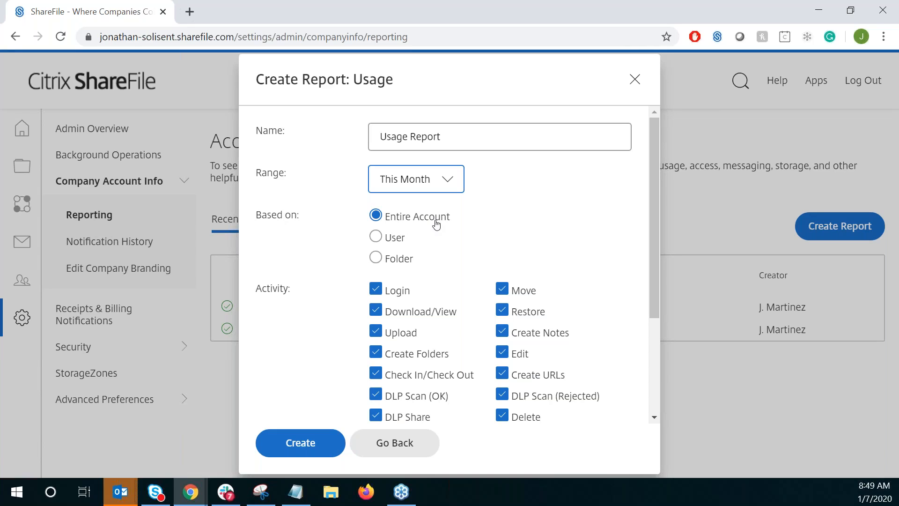
- Base the usage report on a single user and choose the user's account by searching for the first name
{"action": "left_click", "coordinate": [383, 239]}
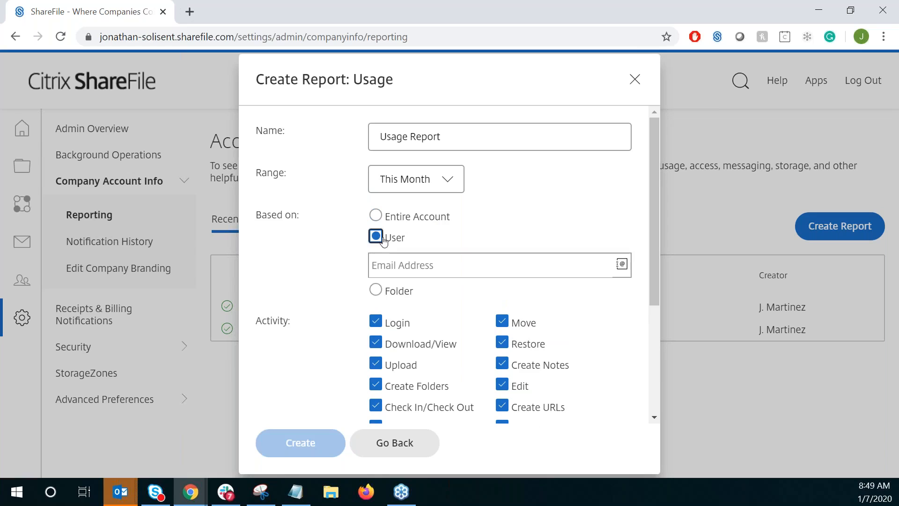
{"action": "left_click", "coordinate": [421, 267]}
{"action": "type", "text": "johan"}
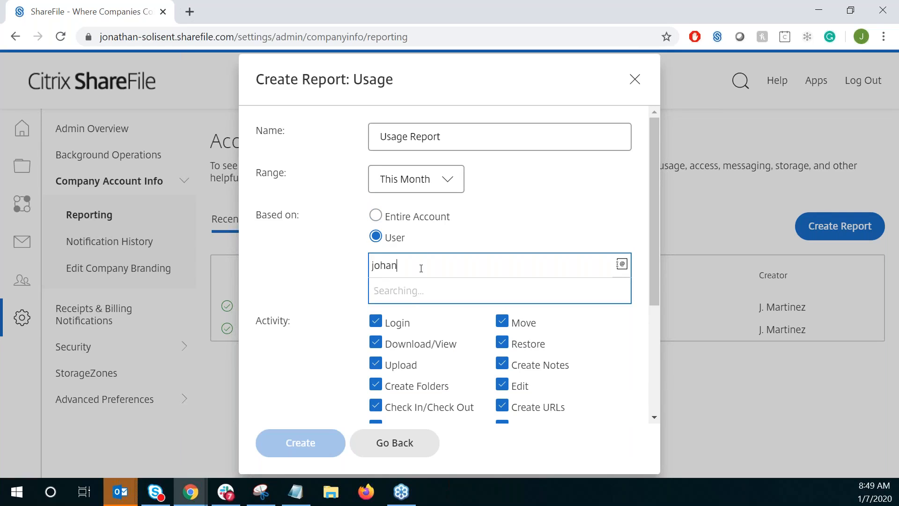
{"action": "key", "text": "BackSpace"}
{"action": "type", "text": "hn"}
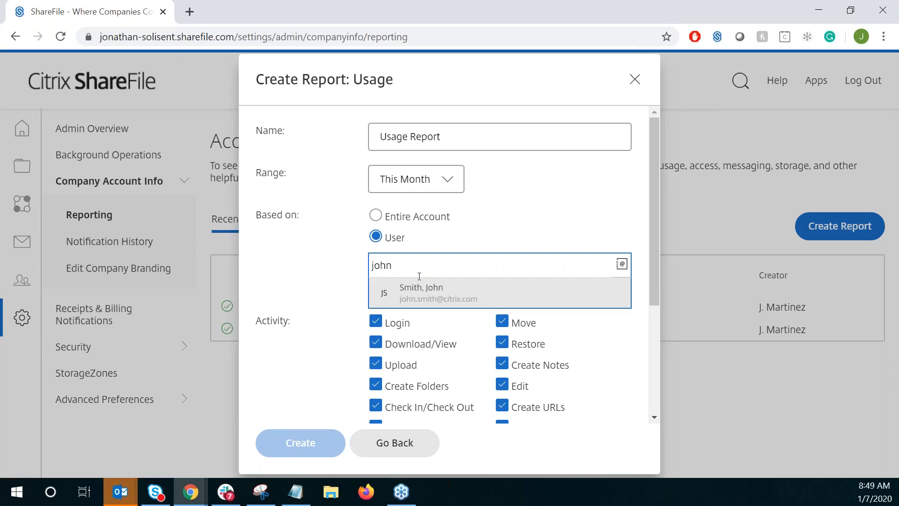
{"action": "left_click", "coordinate": [424, 290]}
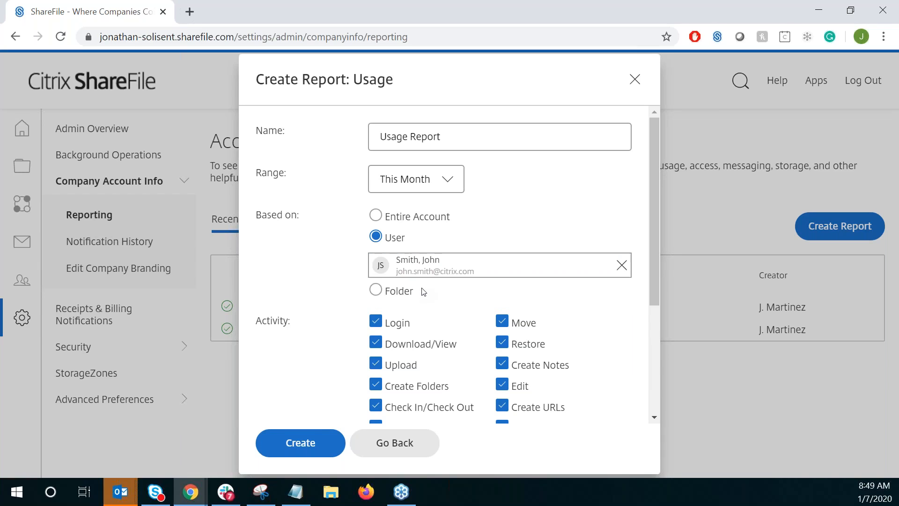
- Base the usage report on the Test Folder inside Personal Folders
{"action": "left_click", "coordinate": [376, 290]}
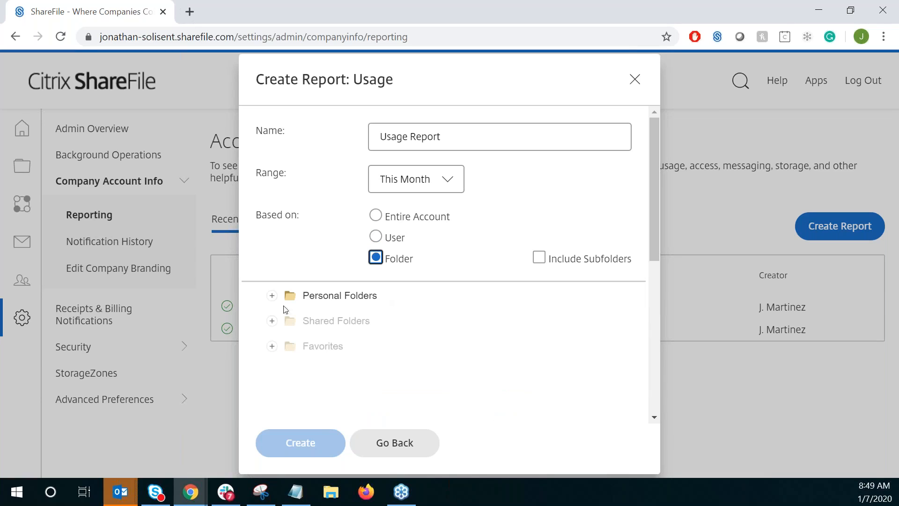
{"action": "left_click", "coordinate": [273, 297]}
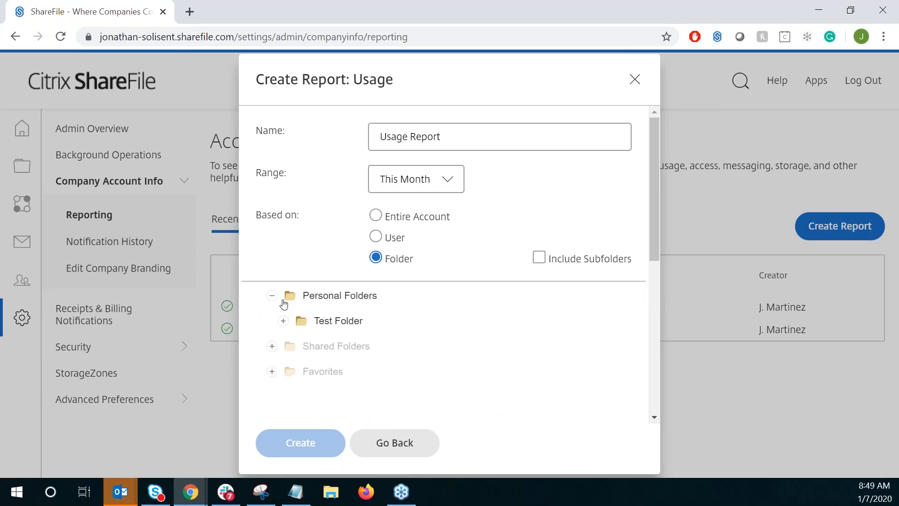
{"action": "left_click", "coordinate": [336, 322]}
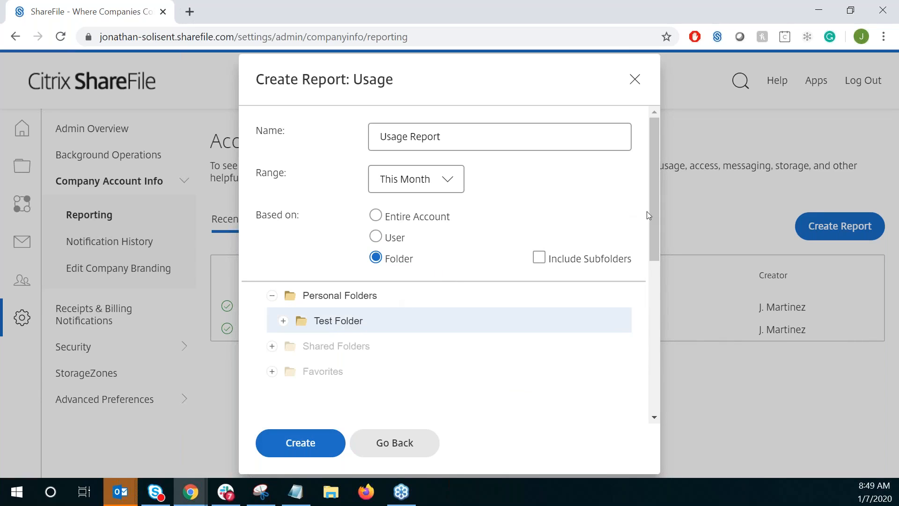
- Exclude the Login, Download/View, DLP Share and DLP Scan (OK) activities from the usage report
{"action": "scroll", "coordinate": [655, 213], "scroll_direction": "down", "scroll_amount": 1}
{"action": "left_click_drag", "start_coordinate": [645, 233], "coordinate": [648, 305]}
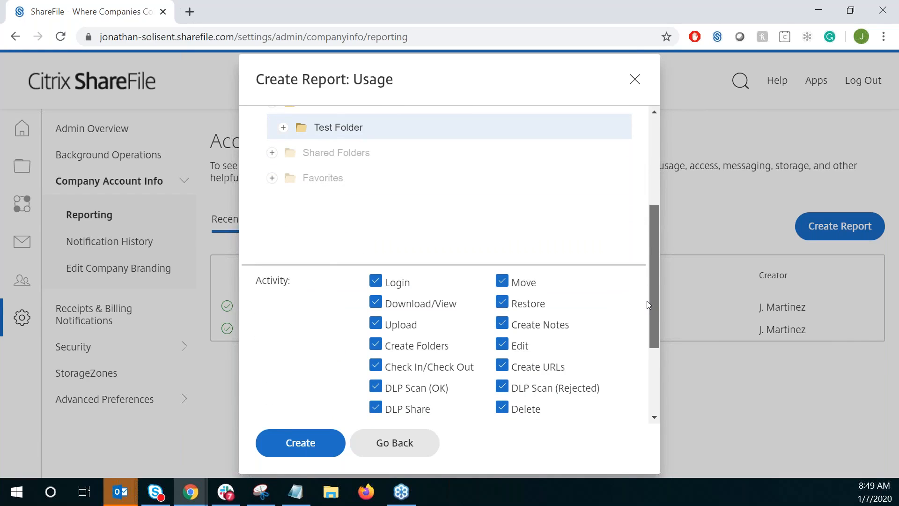
{"action": "left_click_drag", "start_coordinate": [648, 304], "coordinate": [647, 316]}
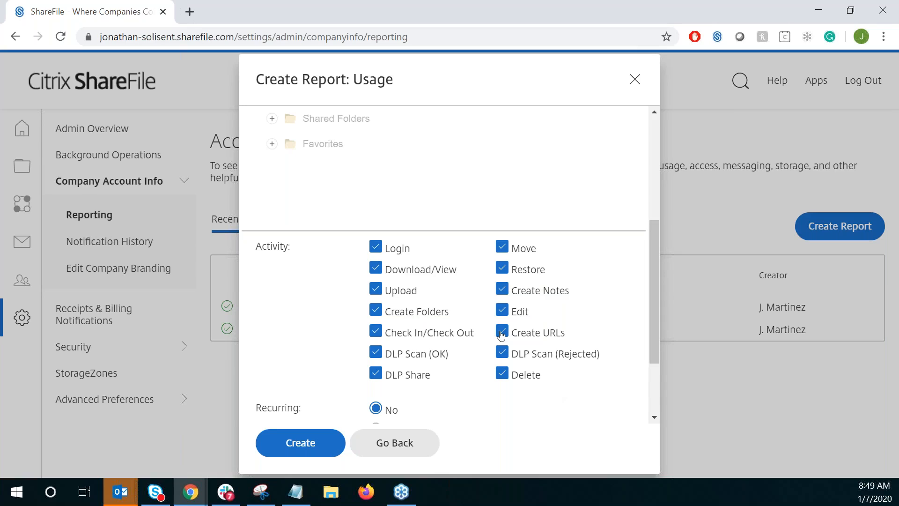
{"action": "left_click", "coordinate": [375, 246]}
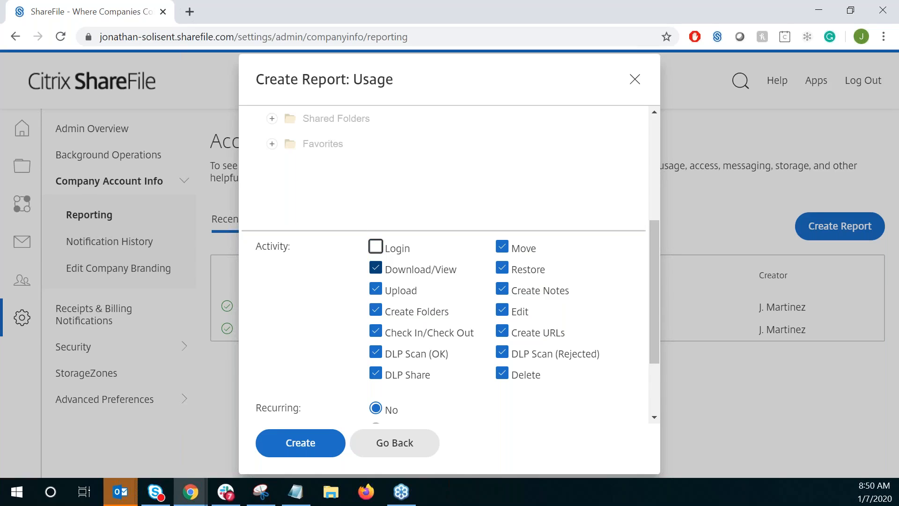
{"action": "left_click", "coordinate": [376, 268]}
{"action": "left_click", "coordinate": [377, 373]}
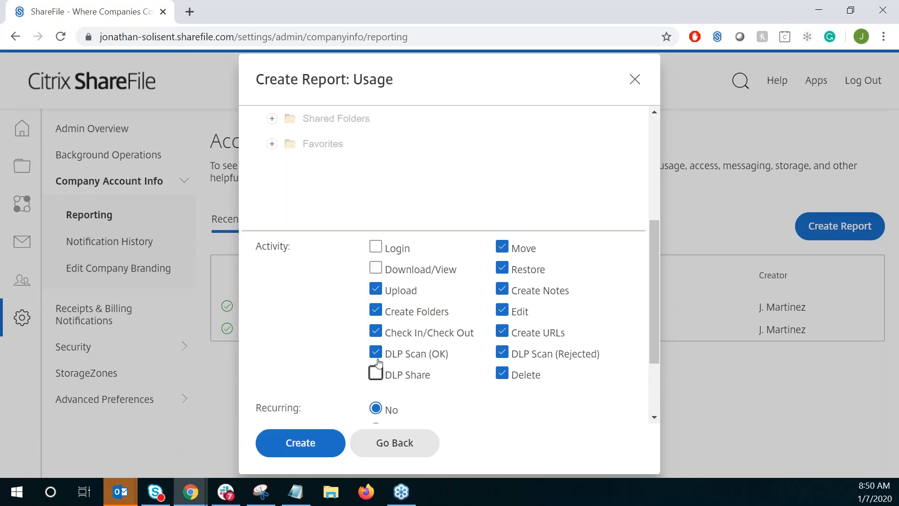
{"action": "left_click", "coordinate": [377, 352]}
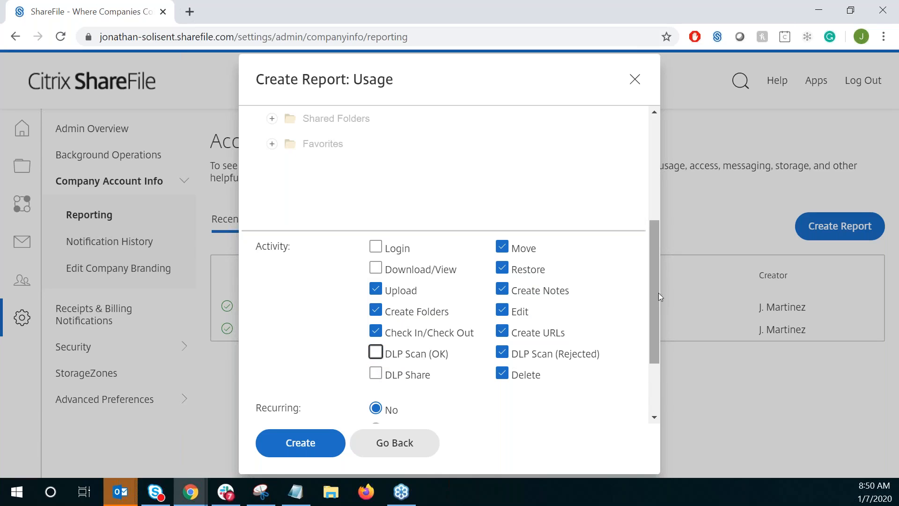
- Make the usage report recurring and schedule it to run monthly on day 2
{"action": "left_click_drag", "start_coordinate": [651, 297], "coordinate": [657, 351]}
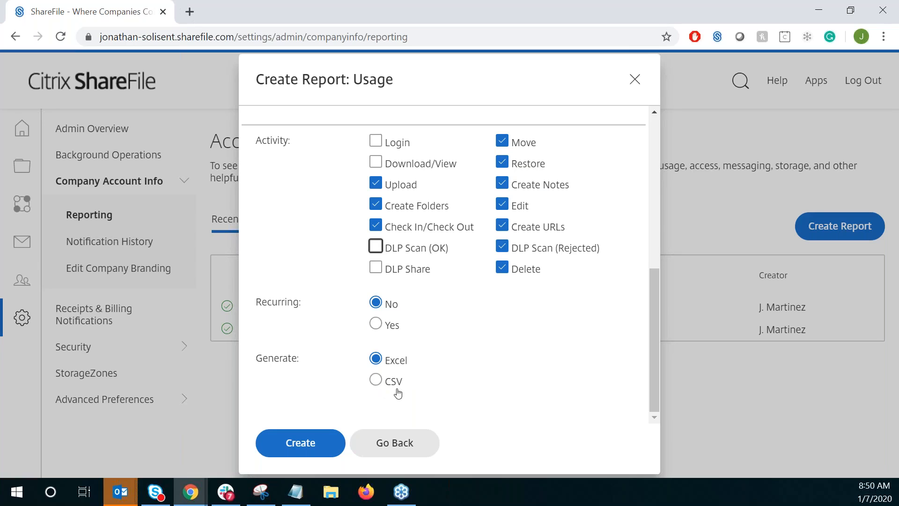
{"action": "left_click", "coordinate": [376, 323]}
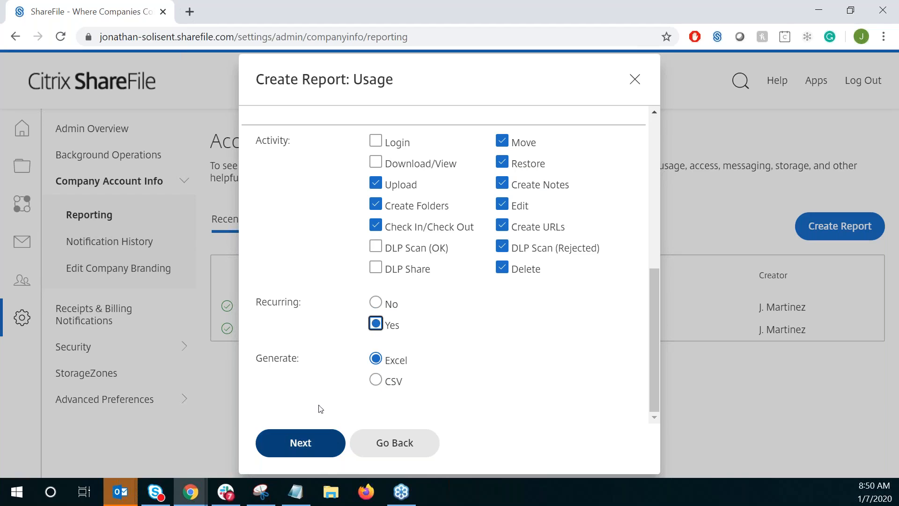
{"action": "left_click", "coordinate": [303, 443]}
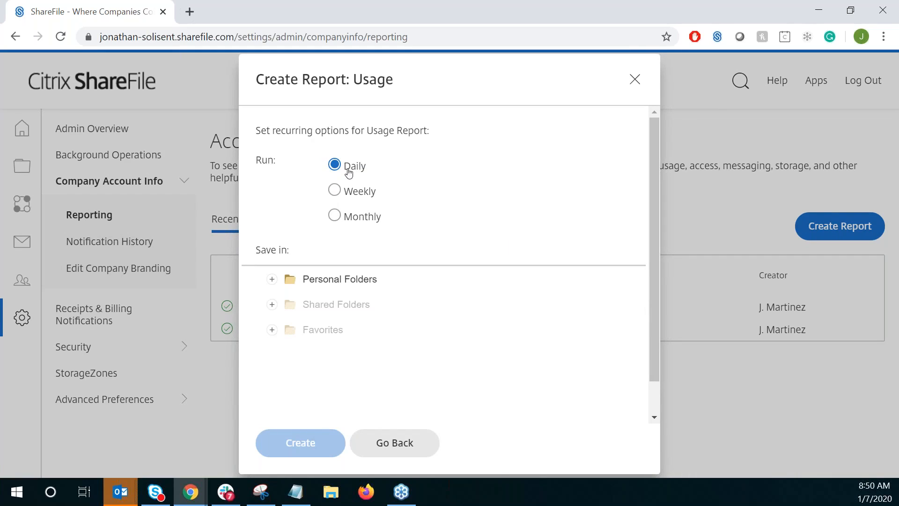
{"action": "left_click", "coordinate": [334, 218]}
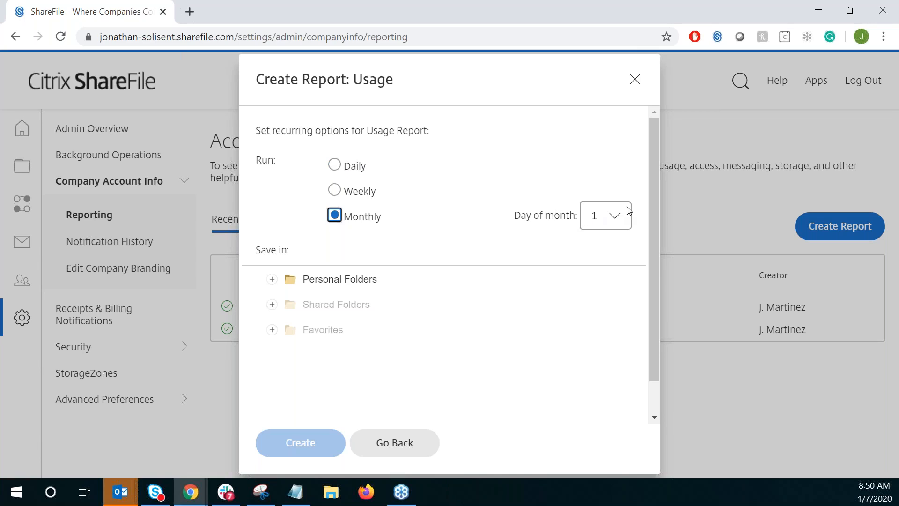
{"action": "left_click", "coordinate": [615, 217]}
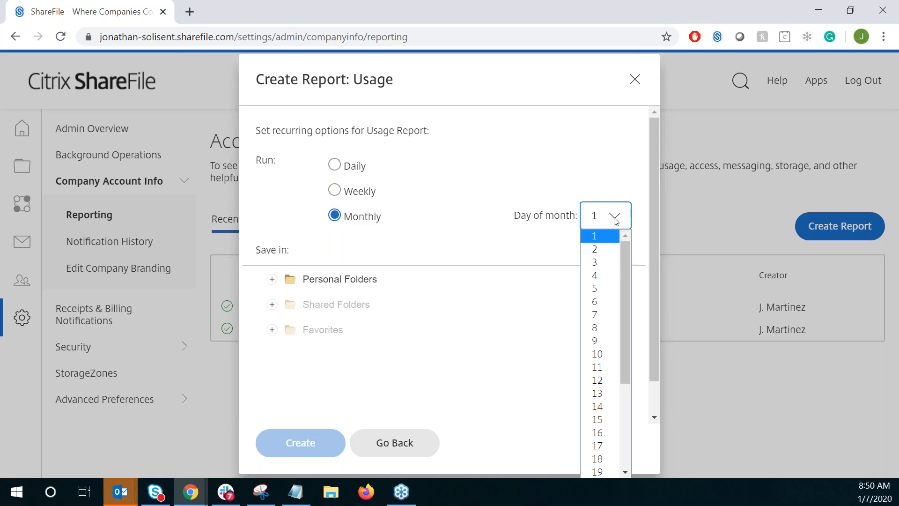
{"action": "left_click", "coordinate": [600, 250]}
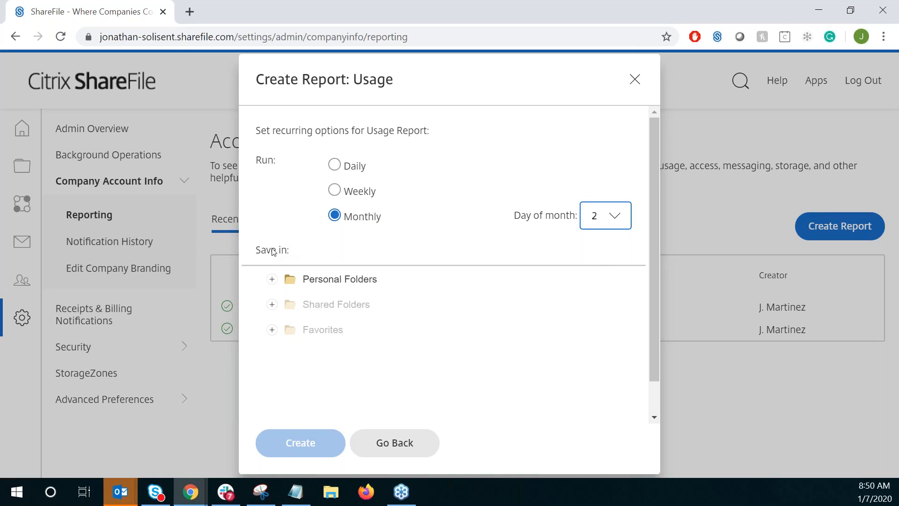
- Set the recurring report to save in Test Folder under Personal Folders and create it
{"action": "left_click", "coordinate": [272, 280]}
{"action": "left_click", "coordinate": [319, 308]}
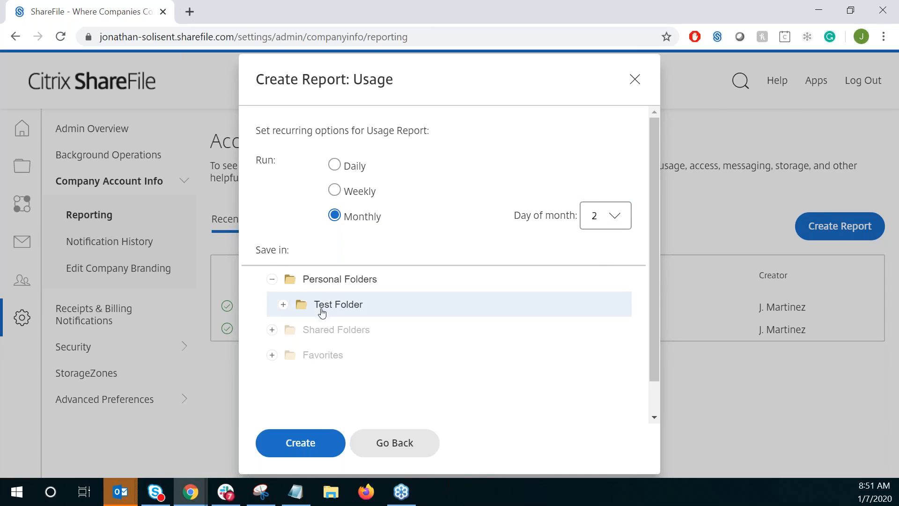
{"action": "left_click", "coordinate": [311, 437]}
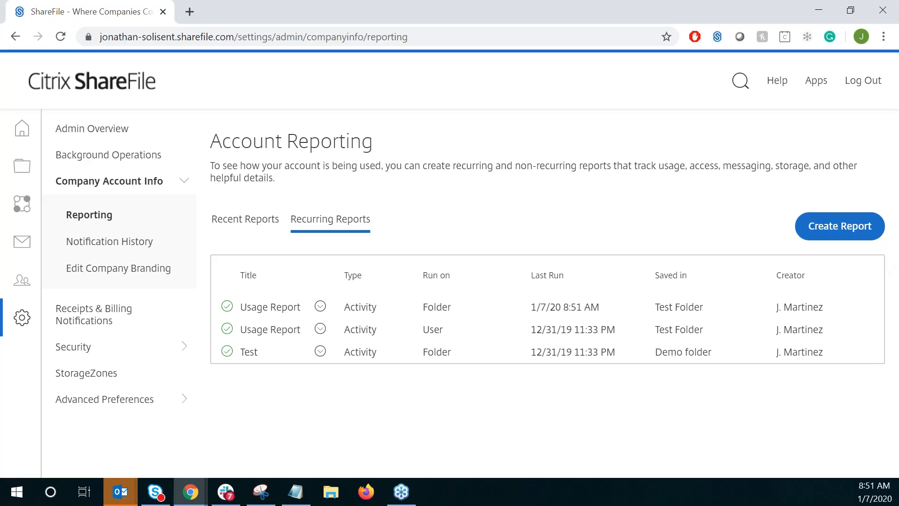
{"action": "key", "text": "alt+Tab"}
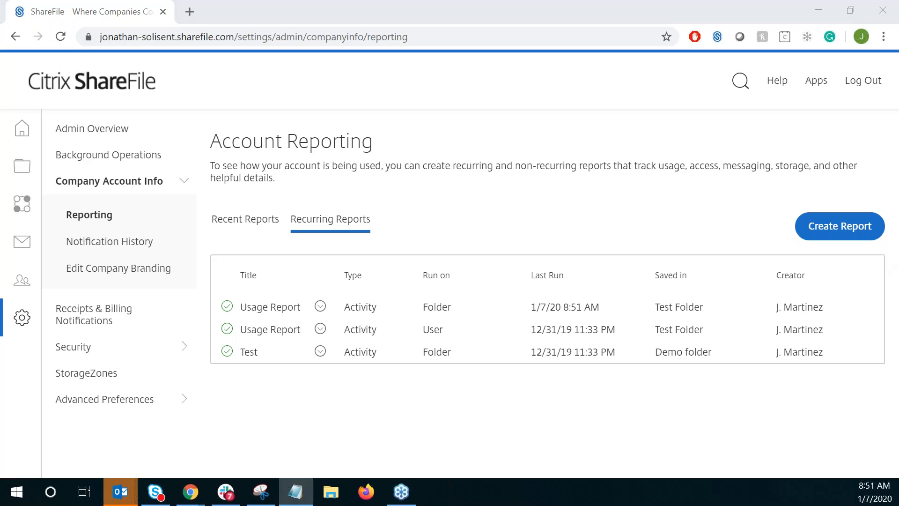